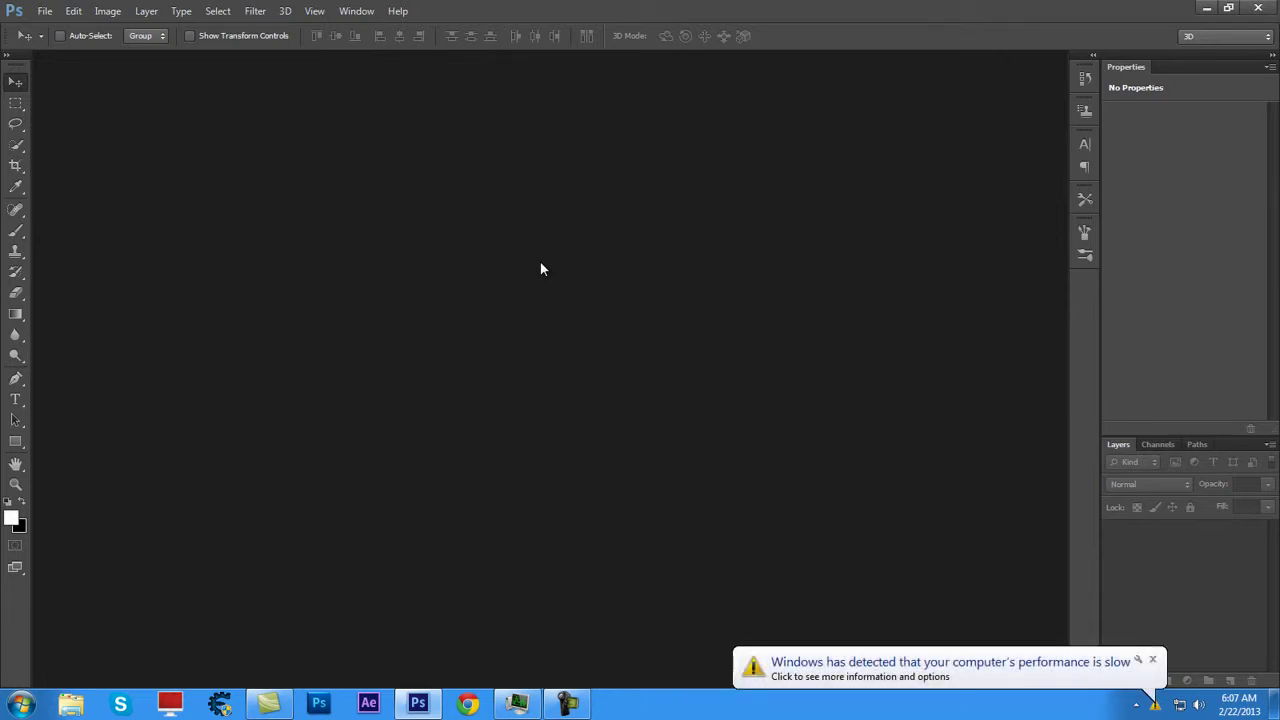
Dismiss the slow-performance warning notification in Photoshop
left_click(1153, 662)
left_click(1152, 660)
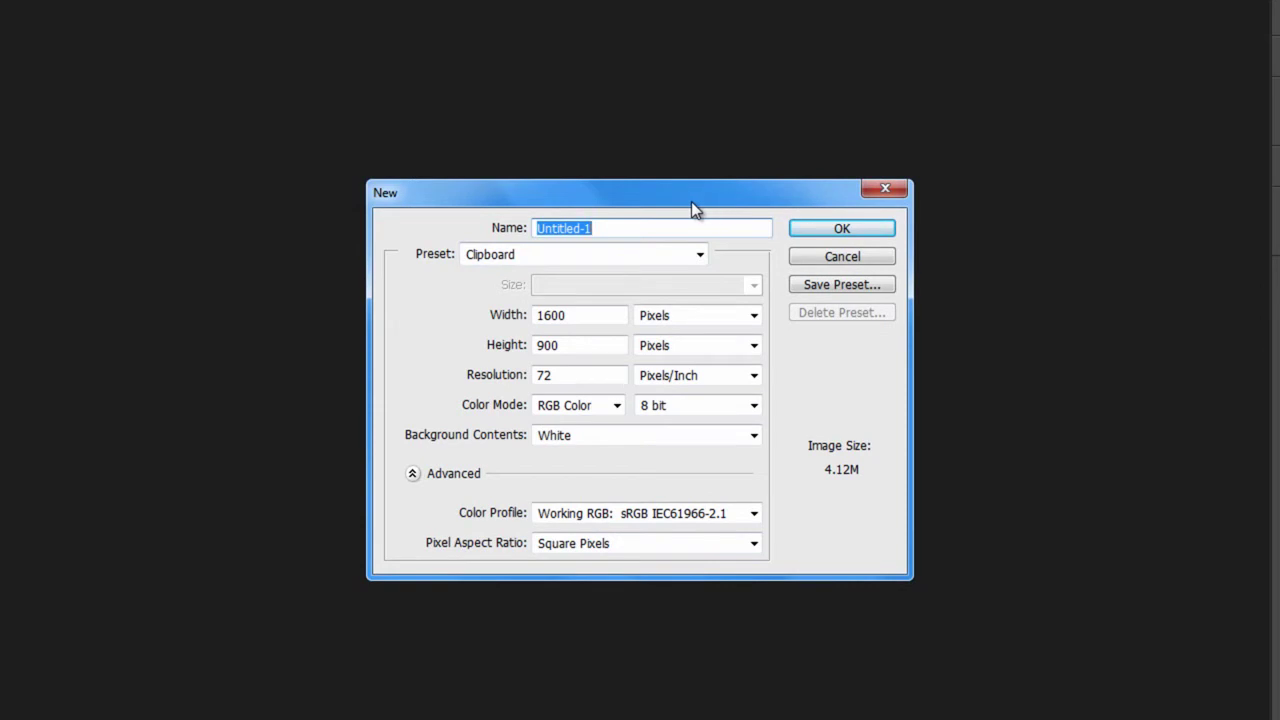
Create Untitled-1 as a 1600 × 900 pixel, 72 ppi RGB document with white background
left_click_drag(643, 228, 521, 228)
double_click(578, 315)
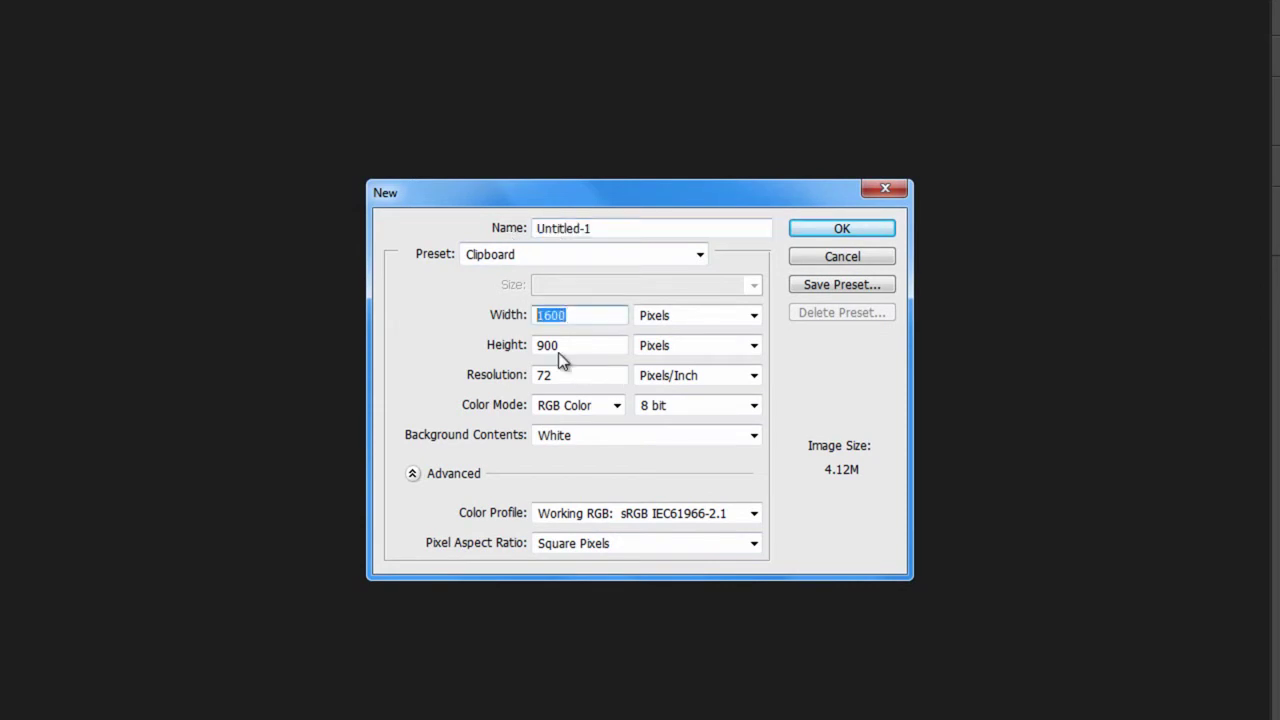
key("Tab")
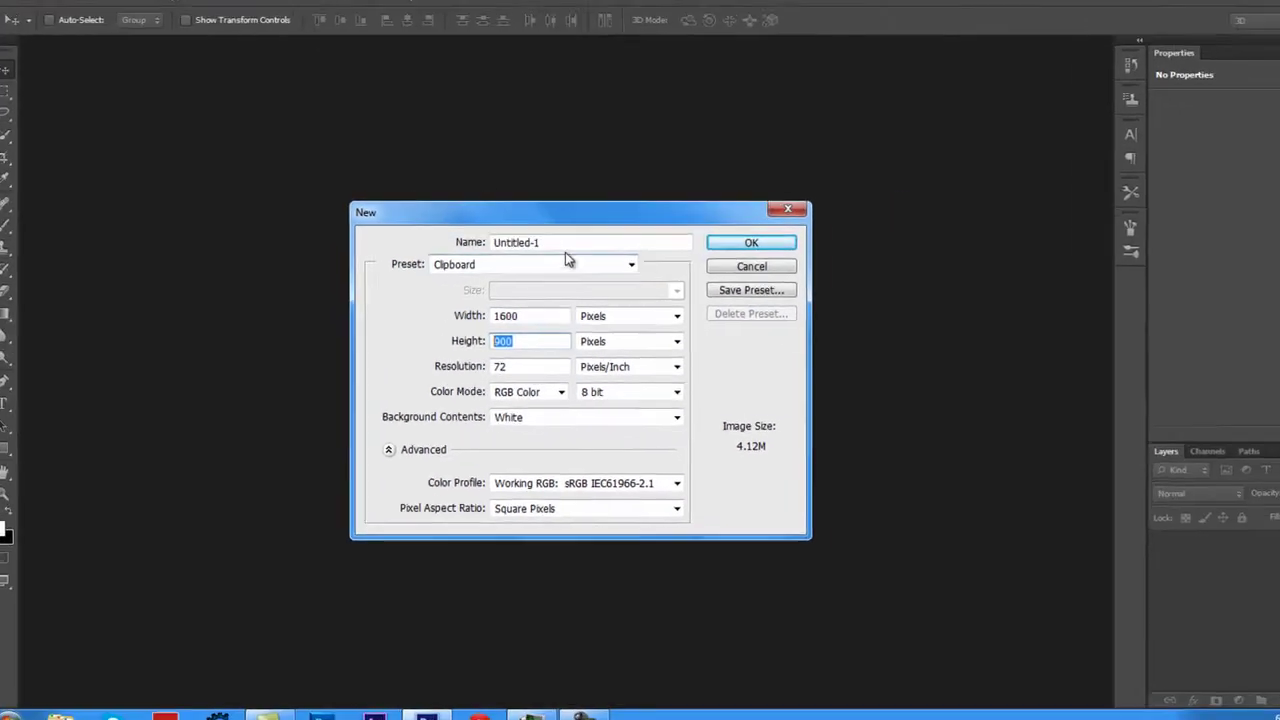
double_click(510, 246)
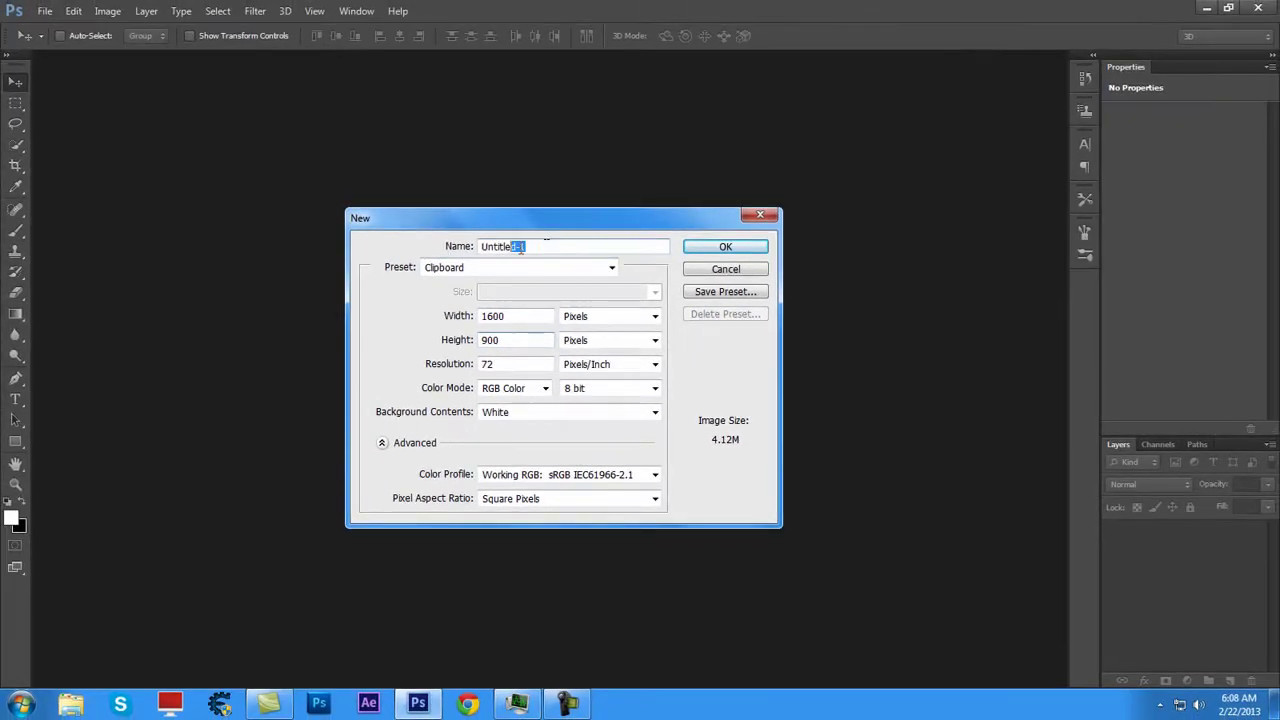
key("Tab")
key("Tab")
left_click(716, 248)
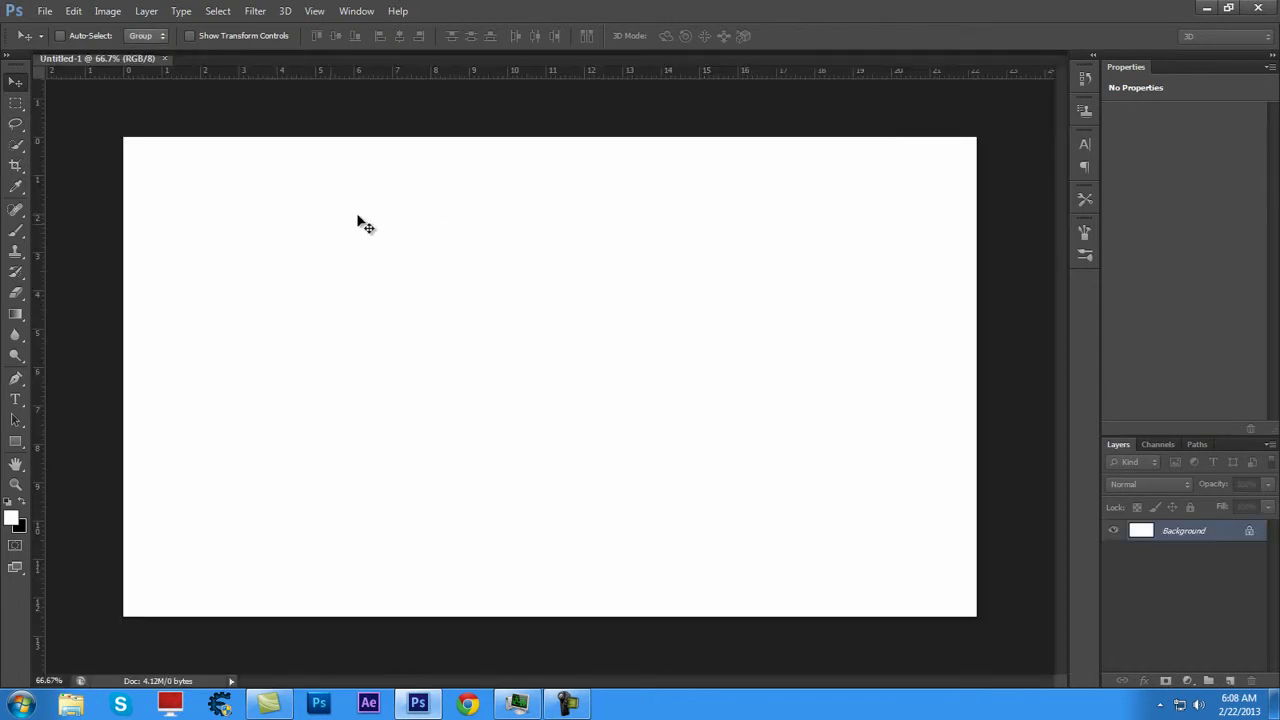
Fill the Background layer with solid black, then restore white as the foreground colour
left_click(21, 503)
key("alt+BackSpace")
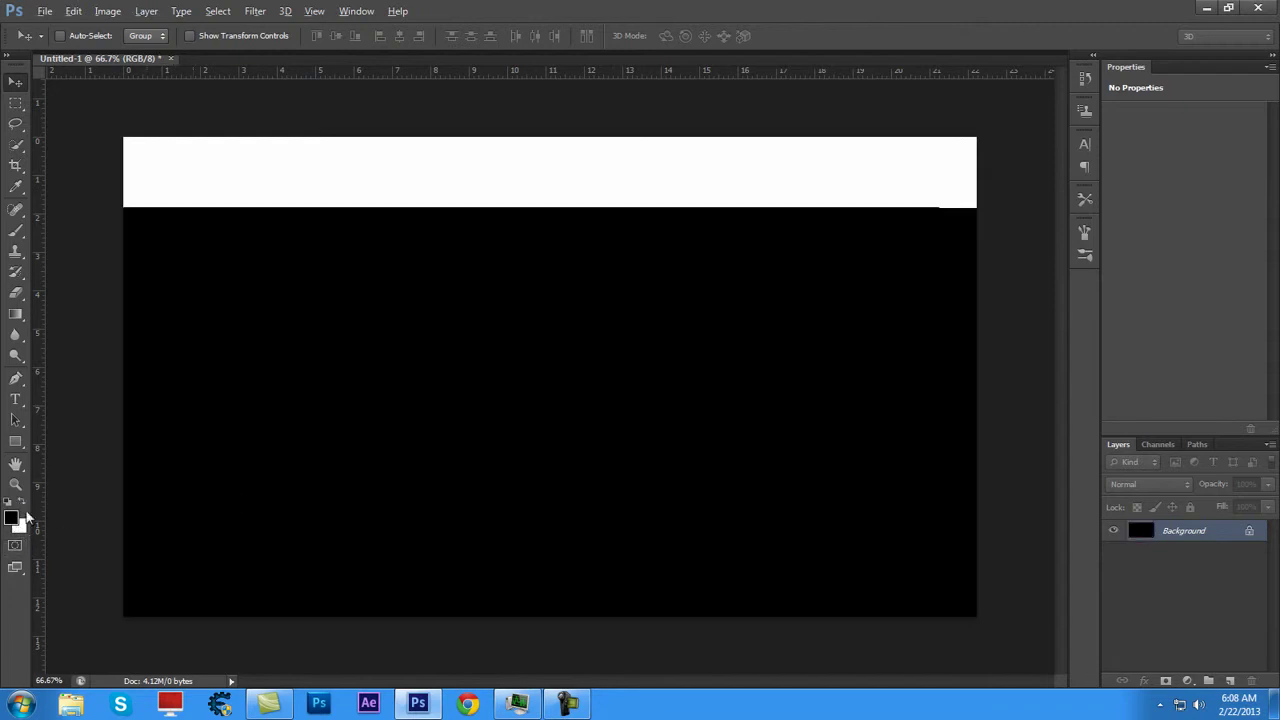
left_click(22, 504)
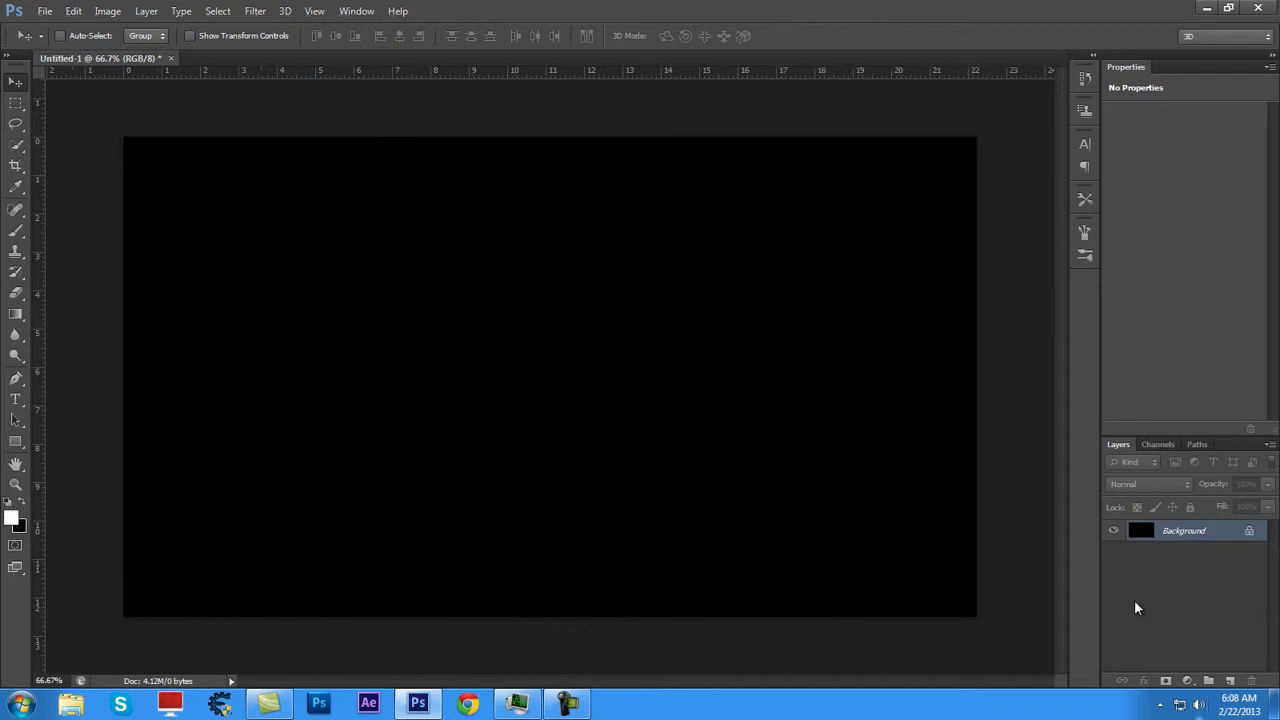
Add a new empty layer above the Background and name it 'start'
left_click(1231, 680)
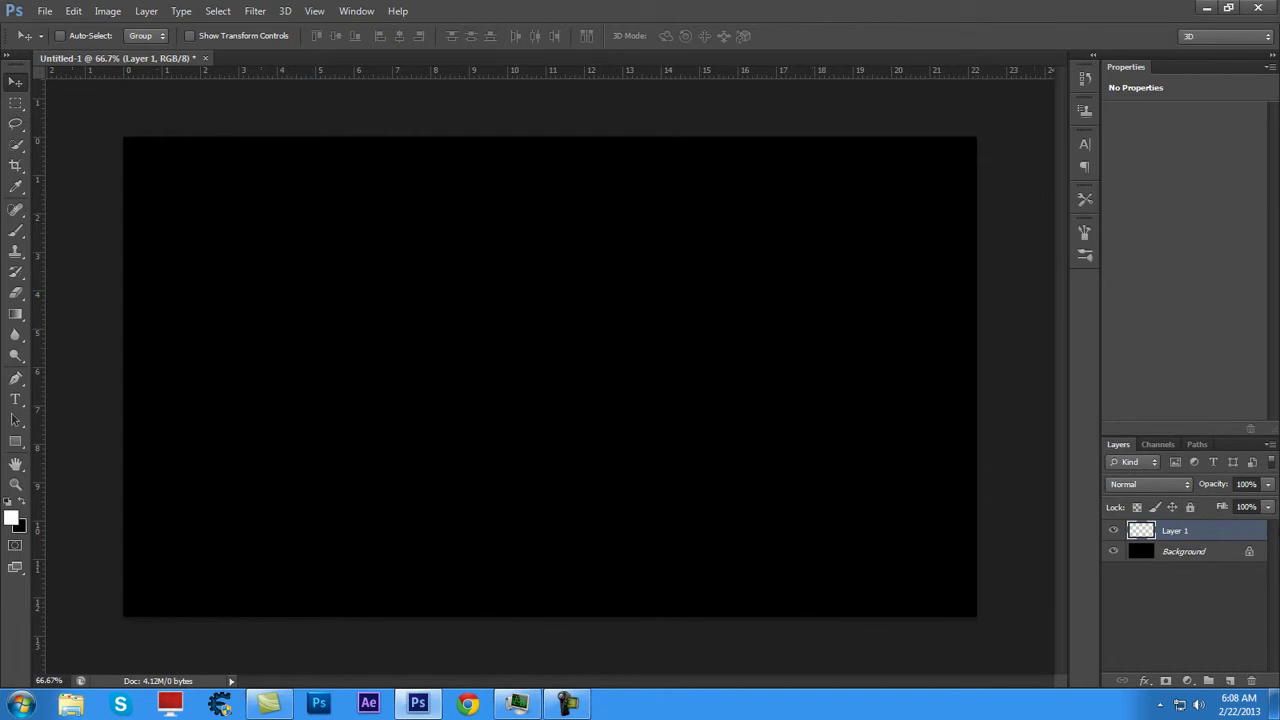
double_click(1176, 531)
key("Return")
double_click(1182, 531)
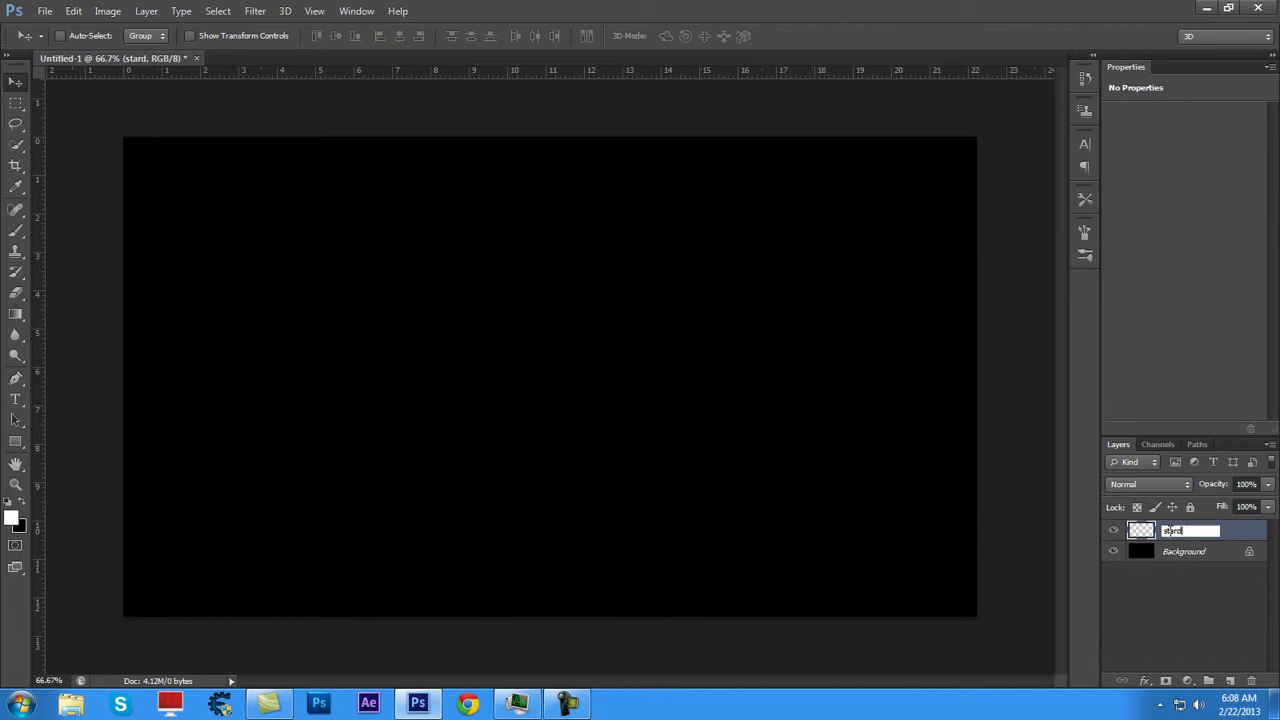
key("Return")
Load the 615 light-streak preset in the Brush tool, enlarged to about 1000 pixels
left_click(17, 233)
left_click(52, 233)
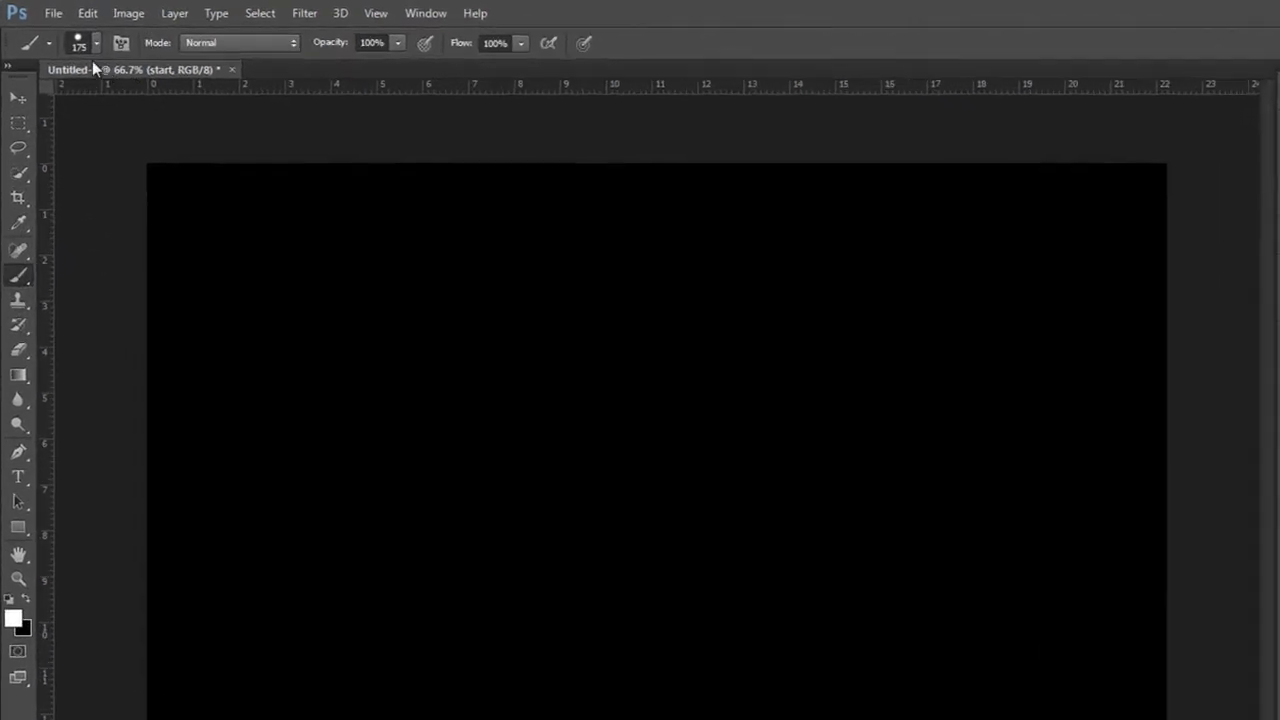
left_click(80, 36)
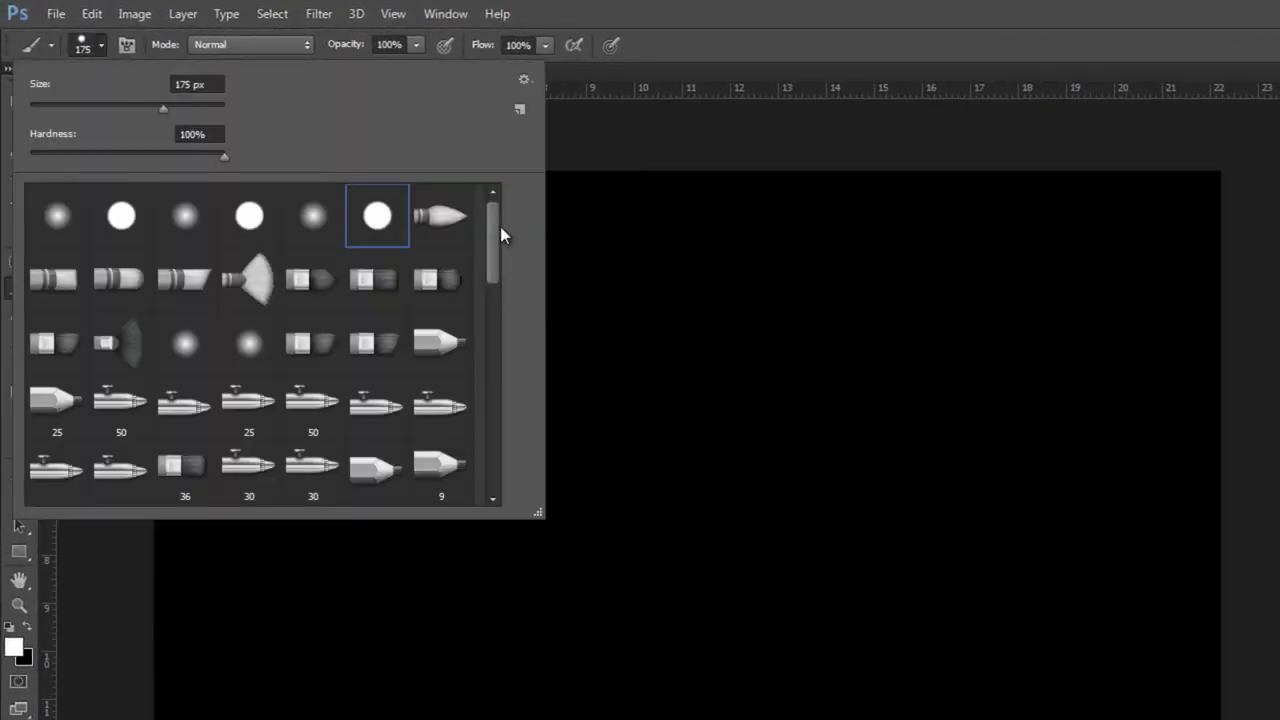
mouse_move(494, 228)
left_mouse_down()
mouse_move(499, 430)
mouse_move(511, 373)
left_mouse_up()
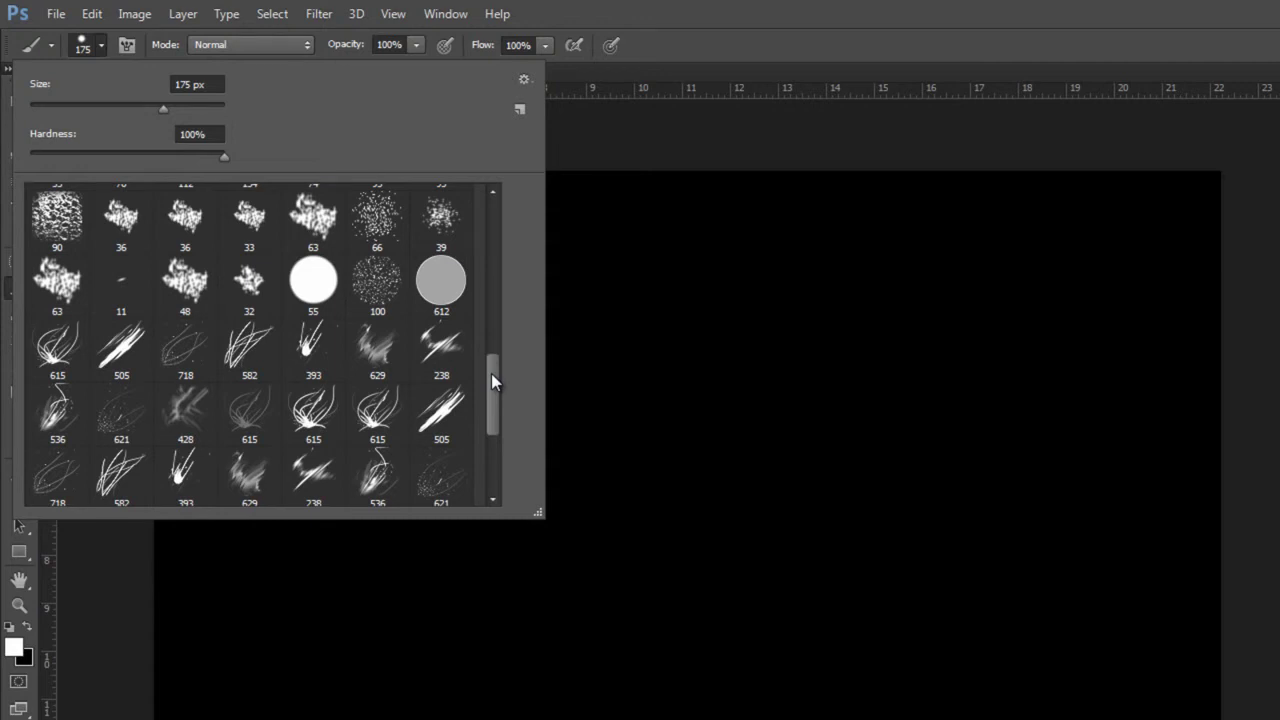
double_click(50, 355)
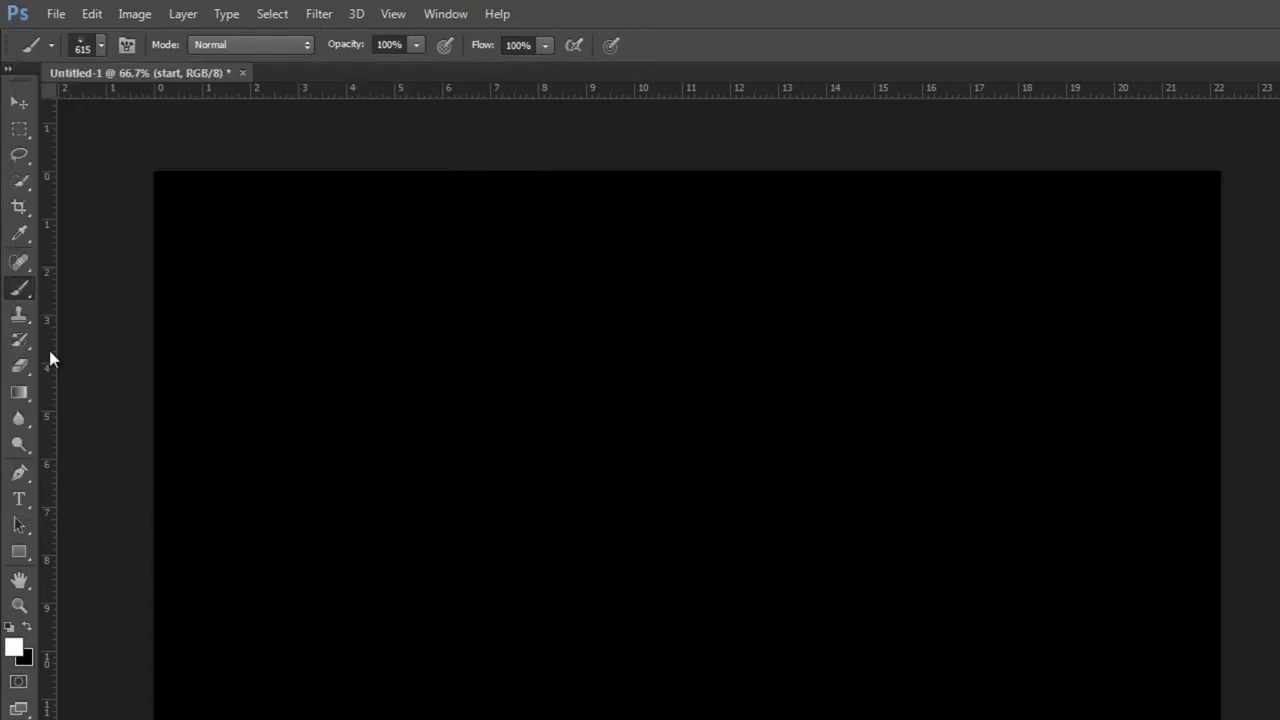
key("bracketright")
key("bracketright")
key("bracketright")
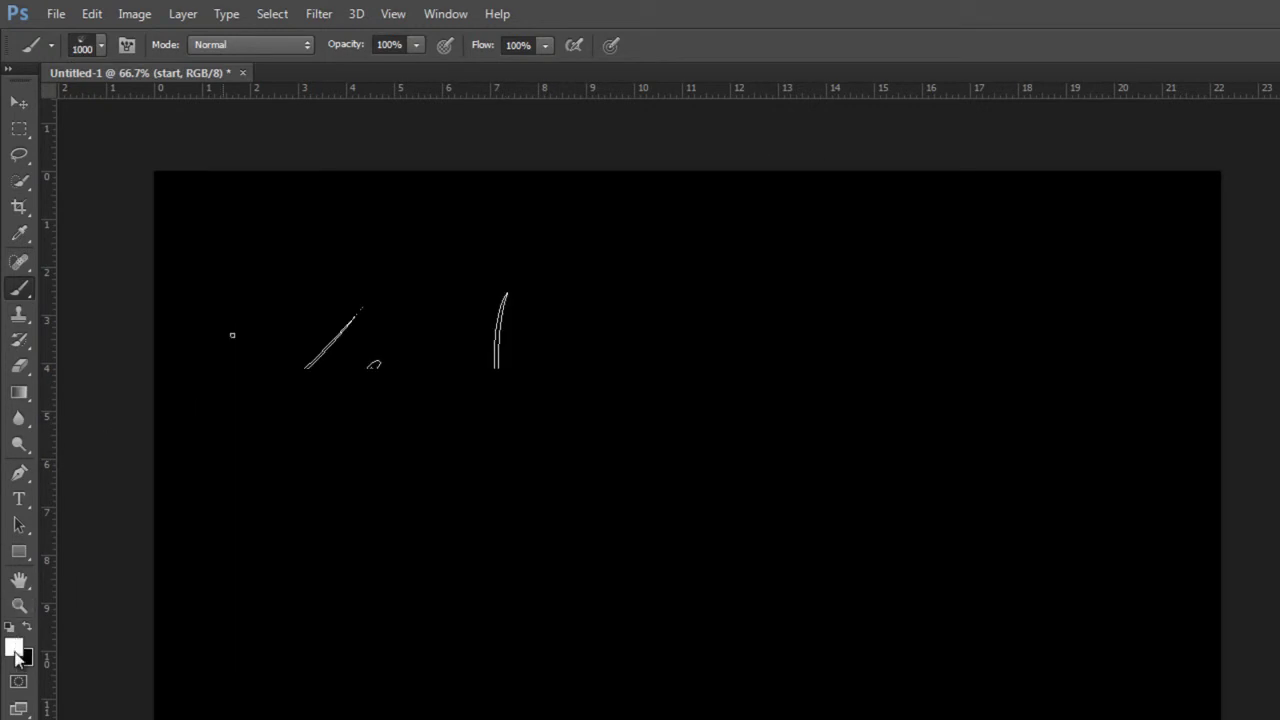
Set the foreground colour back toward pure white in the Color Picker
left_click(14, 647)
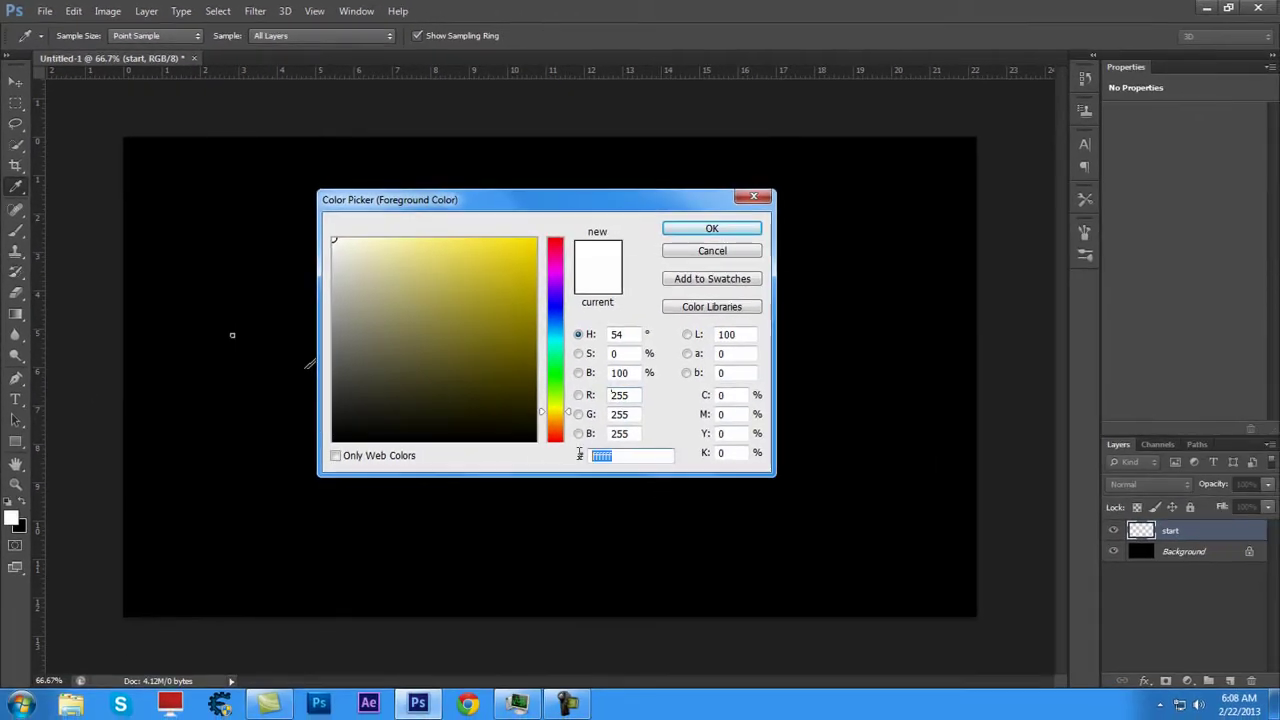
left_click(331, 257)
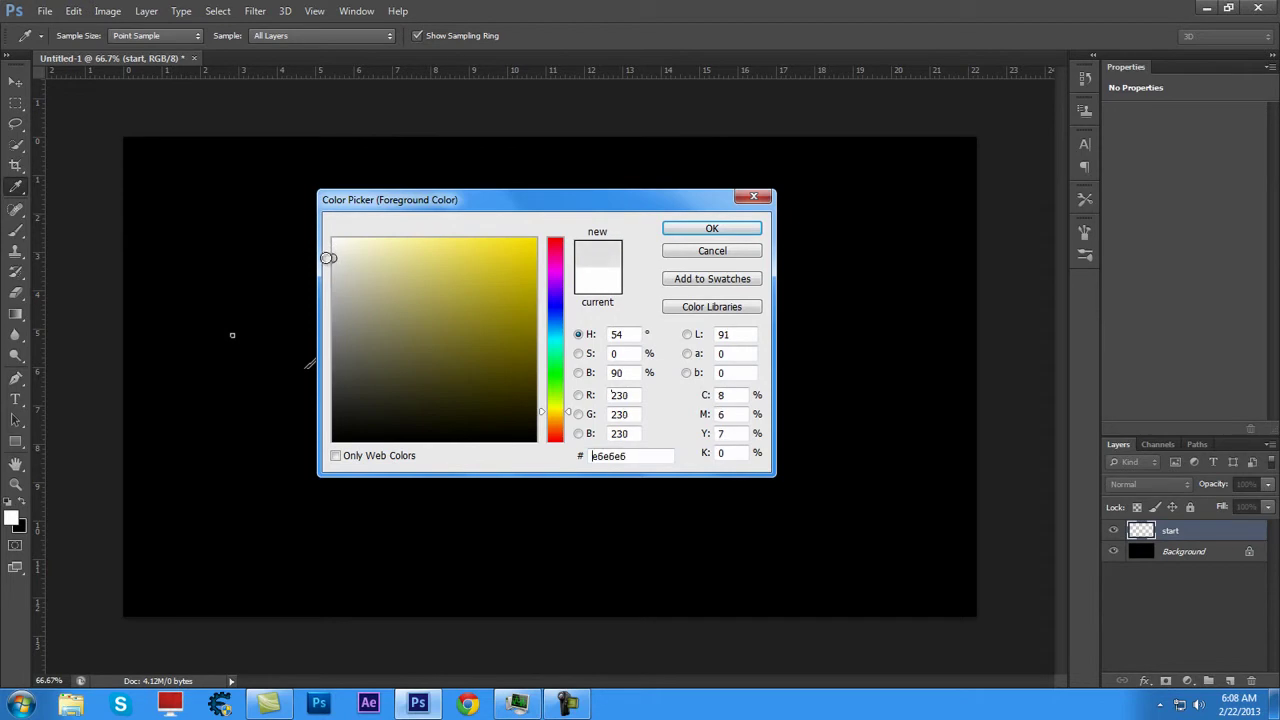
left_click_drag(327, 258, 333, 238)
Stamp a large white splatter, then paint thin 582-brush streaks on the left, undoing extras
left_click(682, 230)
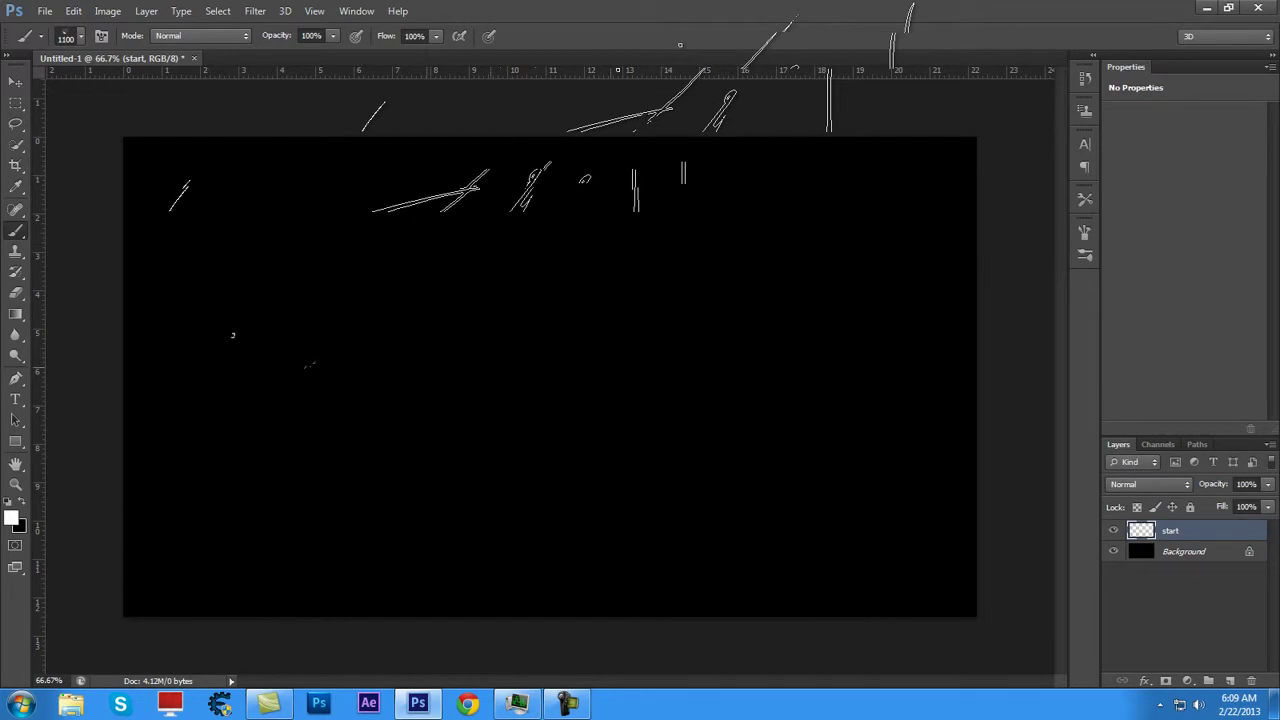
left_click(600, 390)
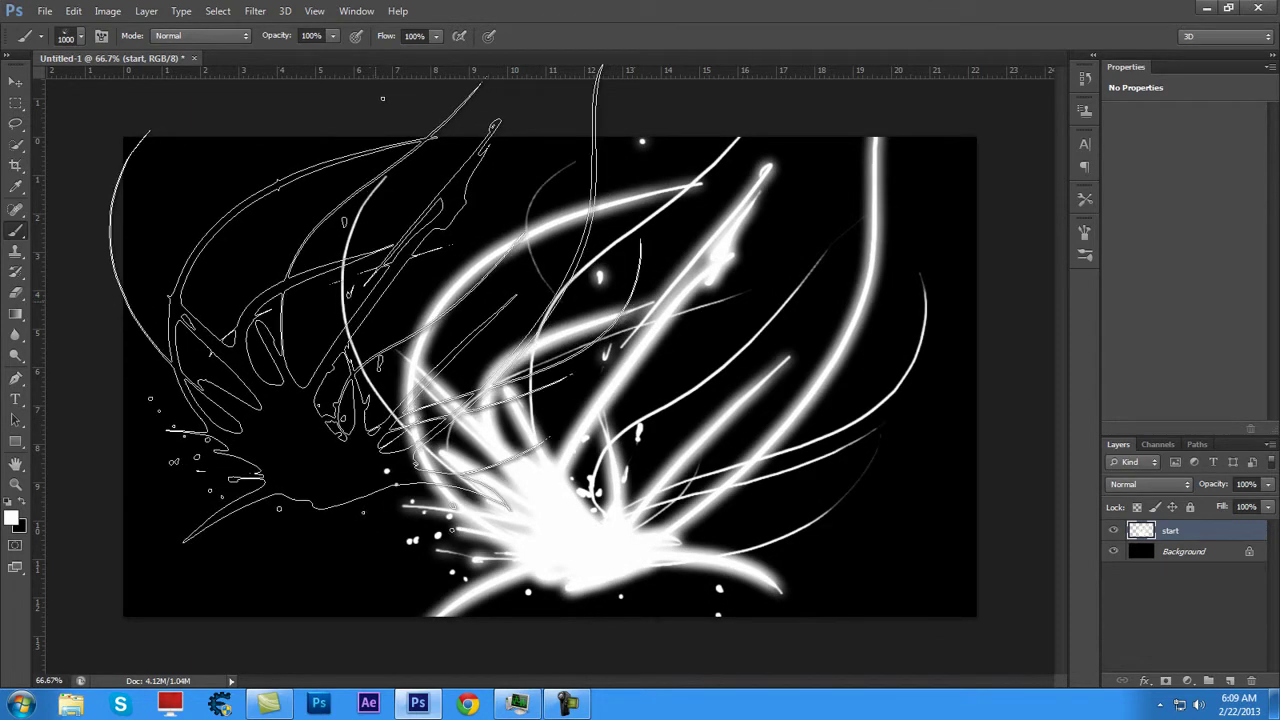
left_click(62, 36)
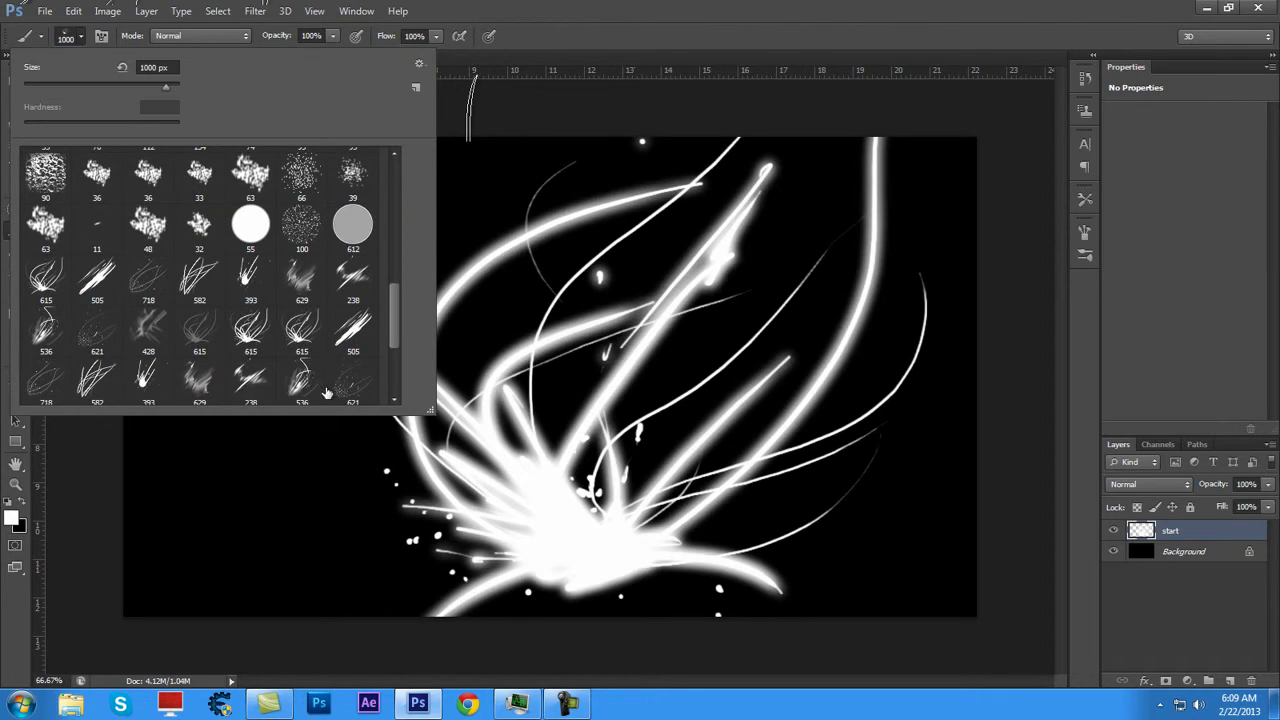
left_click(199, 278)
mouse_move(370, 128)
left_mouse_down()
mouse_move(115, 320)
mouse_move(90, 500)
left_mouse_up()
left_click_drag(590, 160, 143, 527)
key("ctrl+alt+z")
key("ctrl+alt+z")
key("ctrl+alt+z")
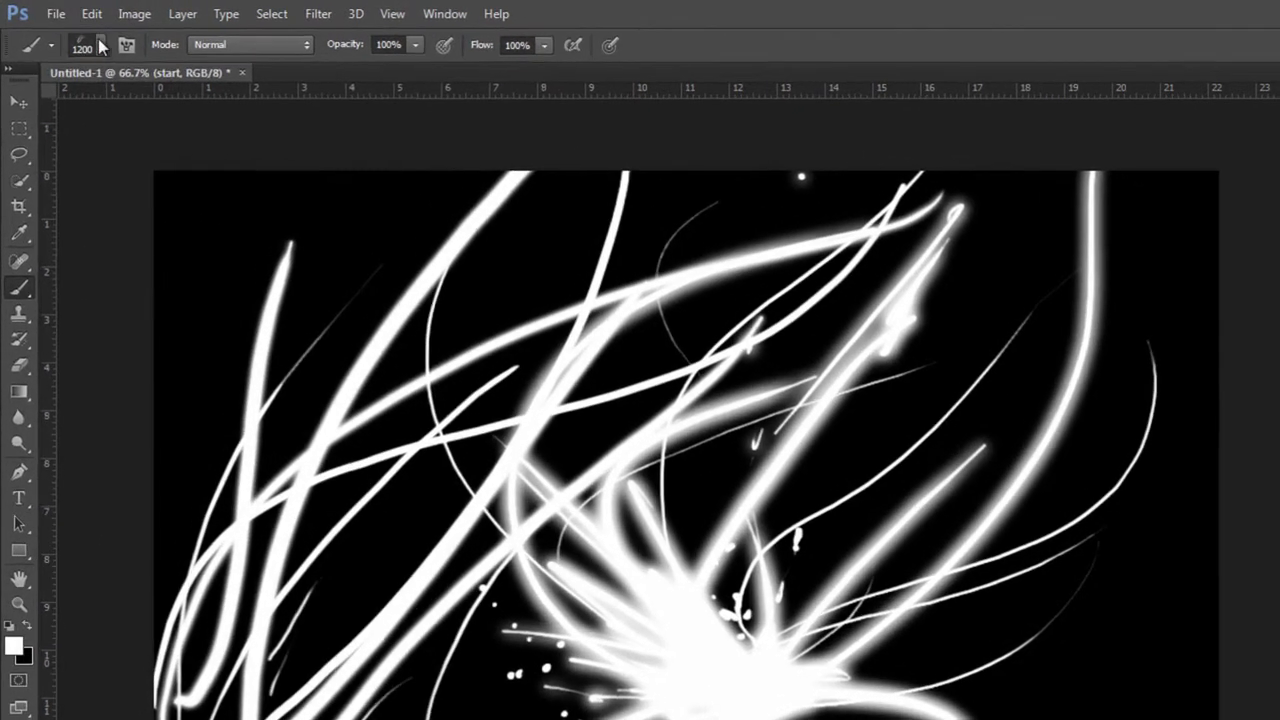
Switch to a round brush preset and shrink it to 175 pixels
left_click(98, 42)
scroll(270, 340, "up", 2)
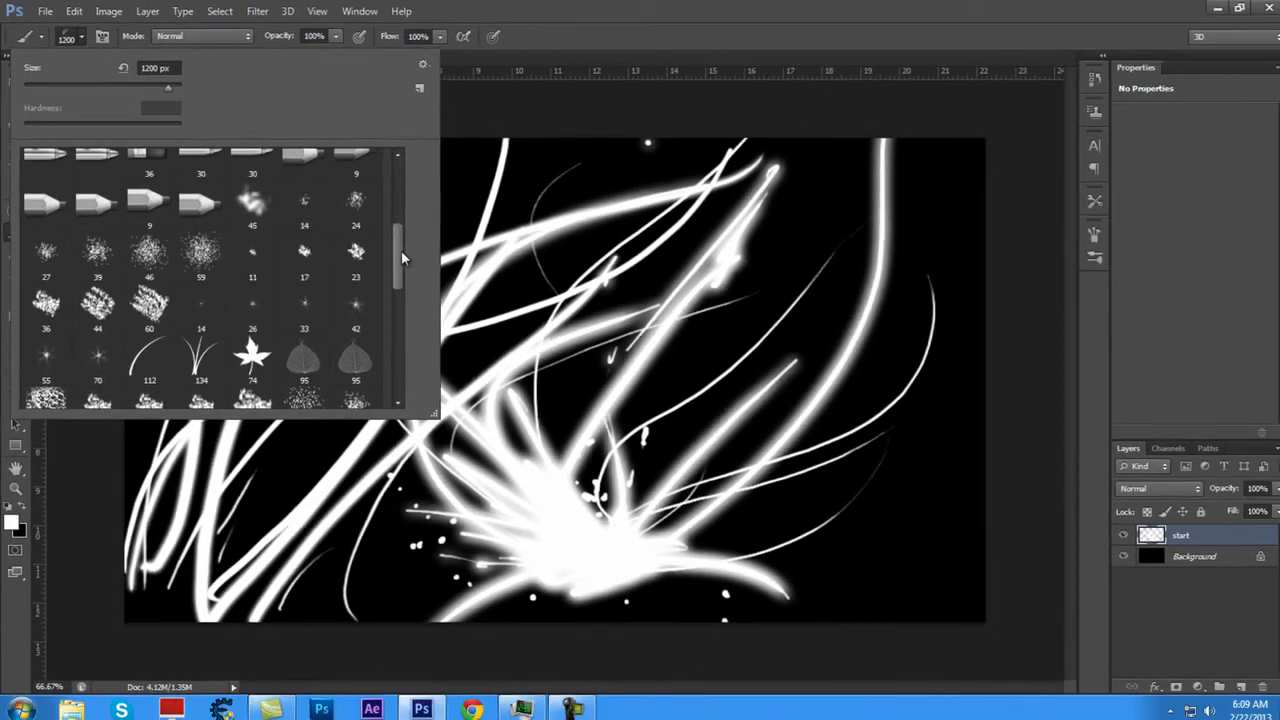
scroll(398, 254, "up", 5)
double_click(298, 181)
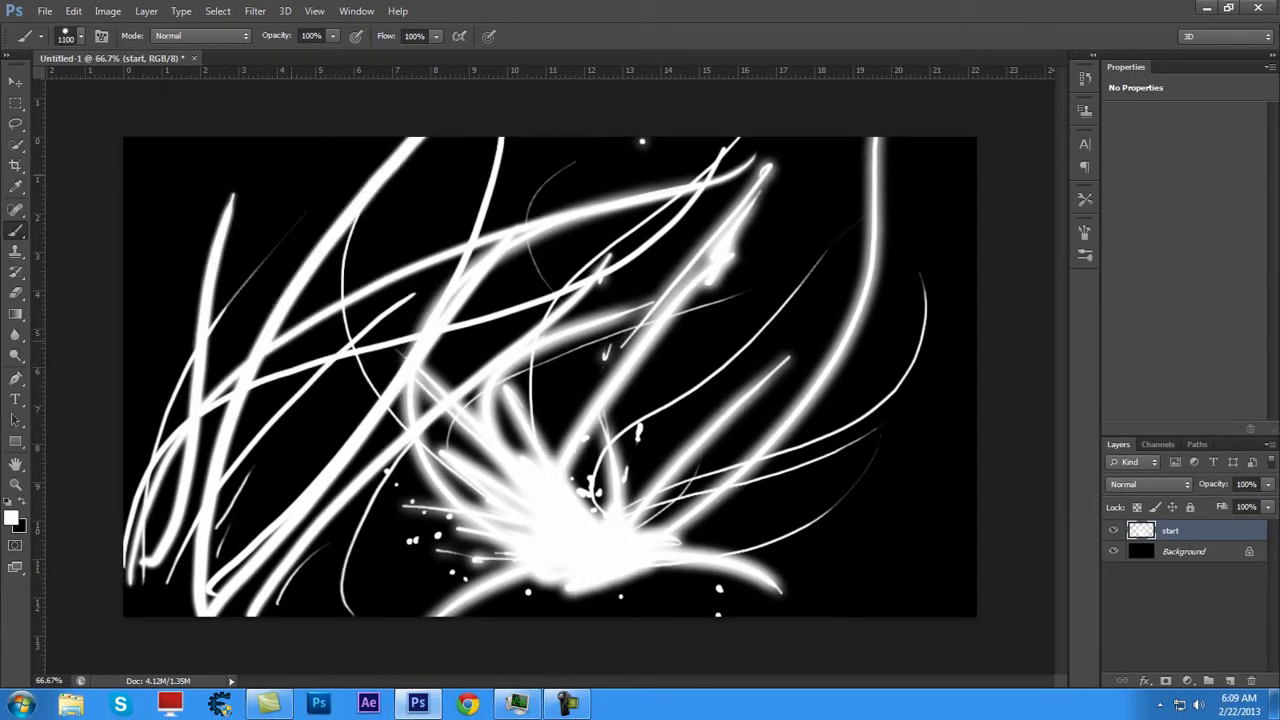
key("bracketleft")
key("bracketleft")
key("bracketleft")
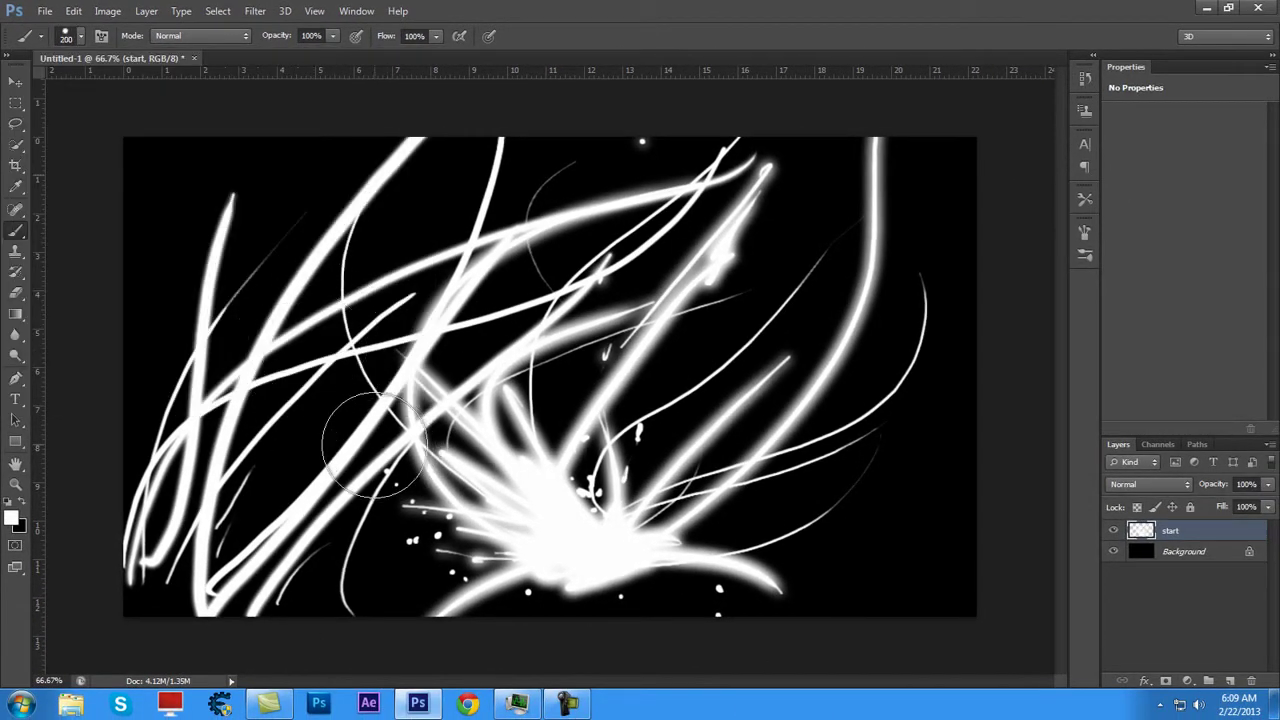
key("bracketleft")
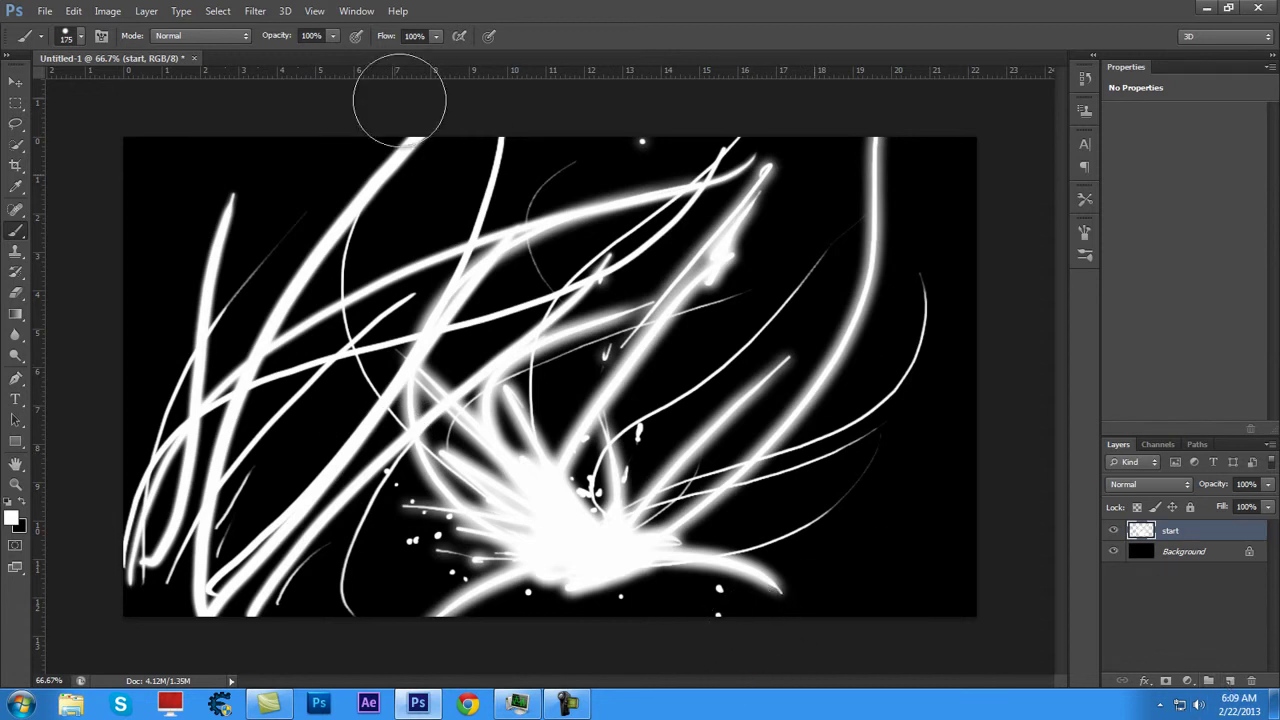
Apply a 4-pixel Gaussian Blur to the white streaks on the start layer
left_click(255, 11)
mouse_move(263, 172)
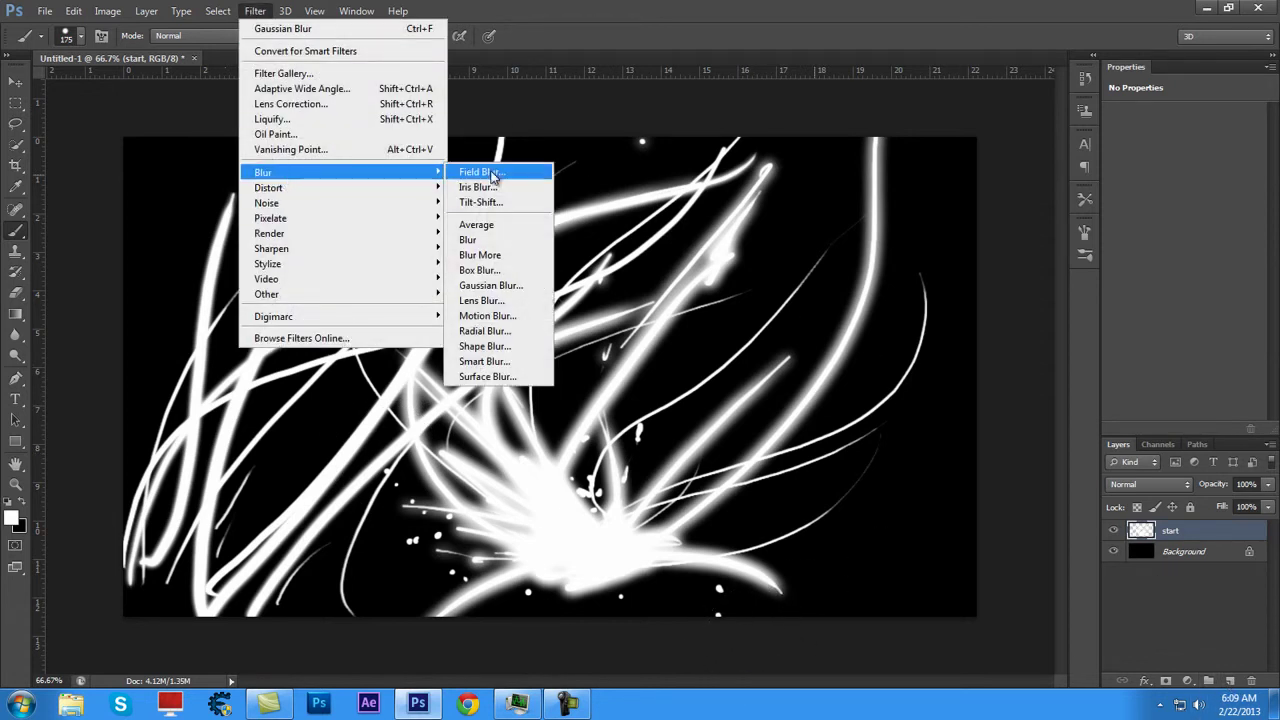
left_click(490, 285)
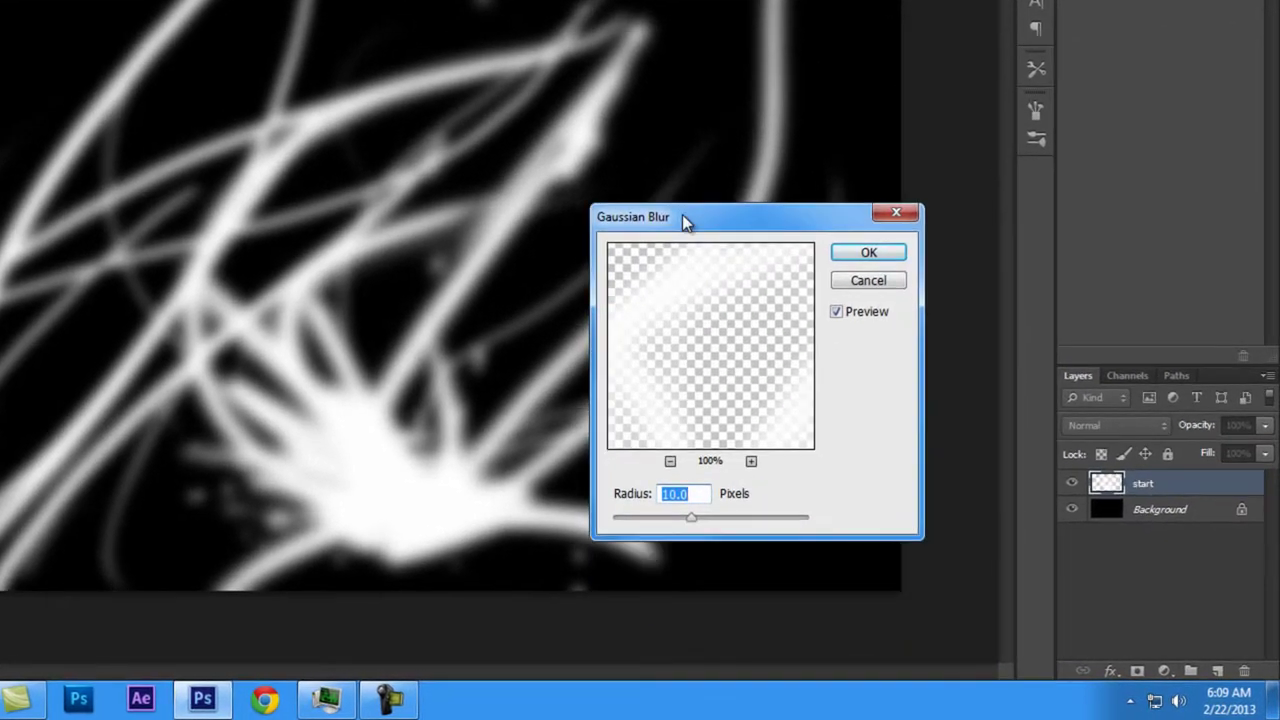
left_click(414, 251)
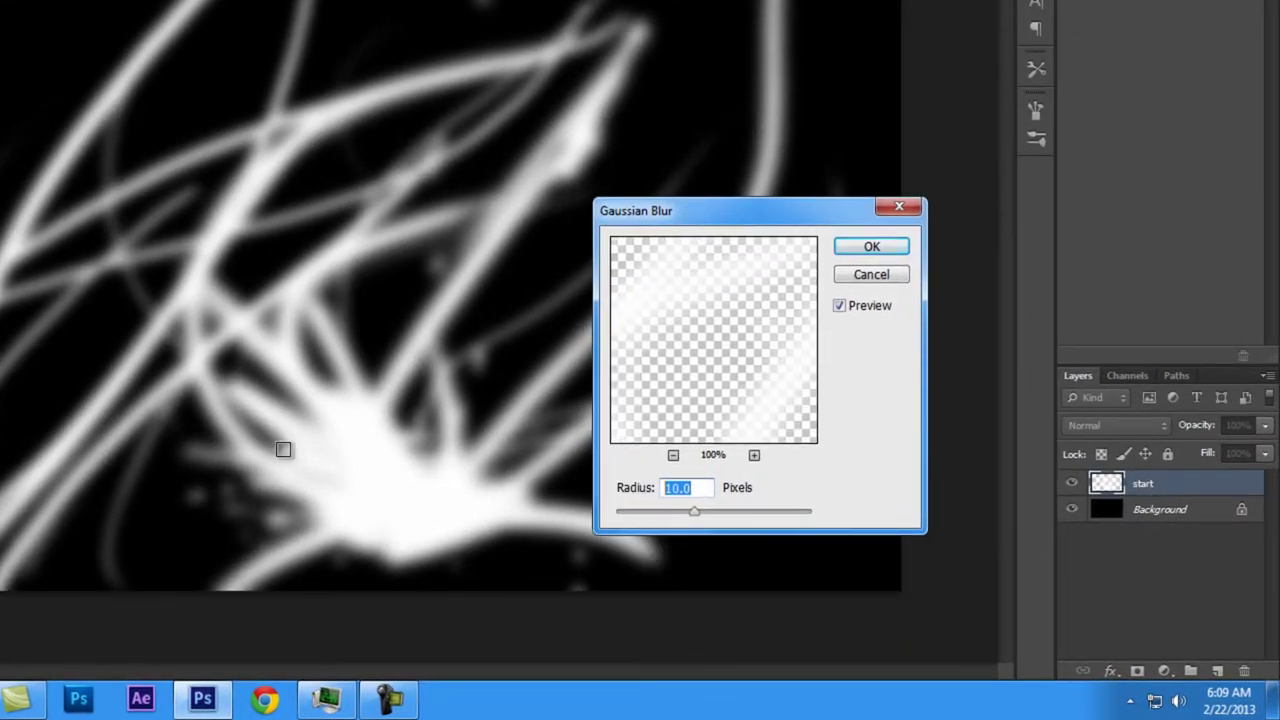
type("4")
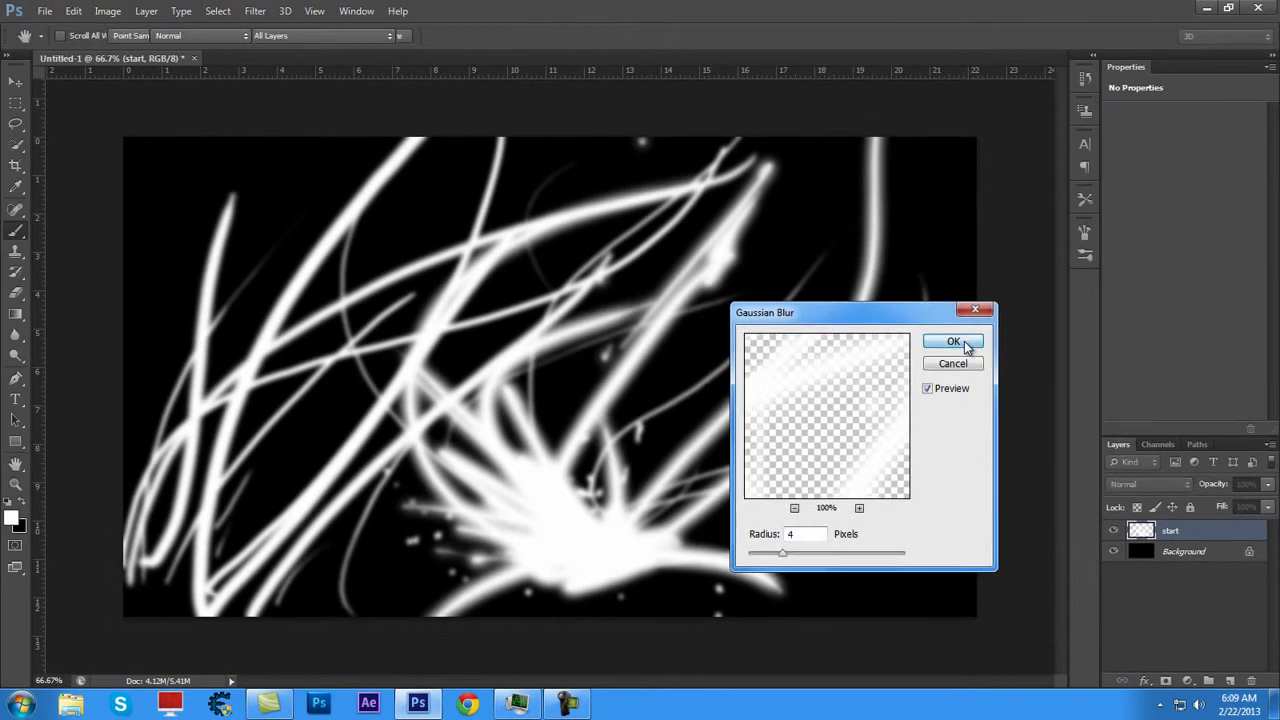
left_click(960, 347)
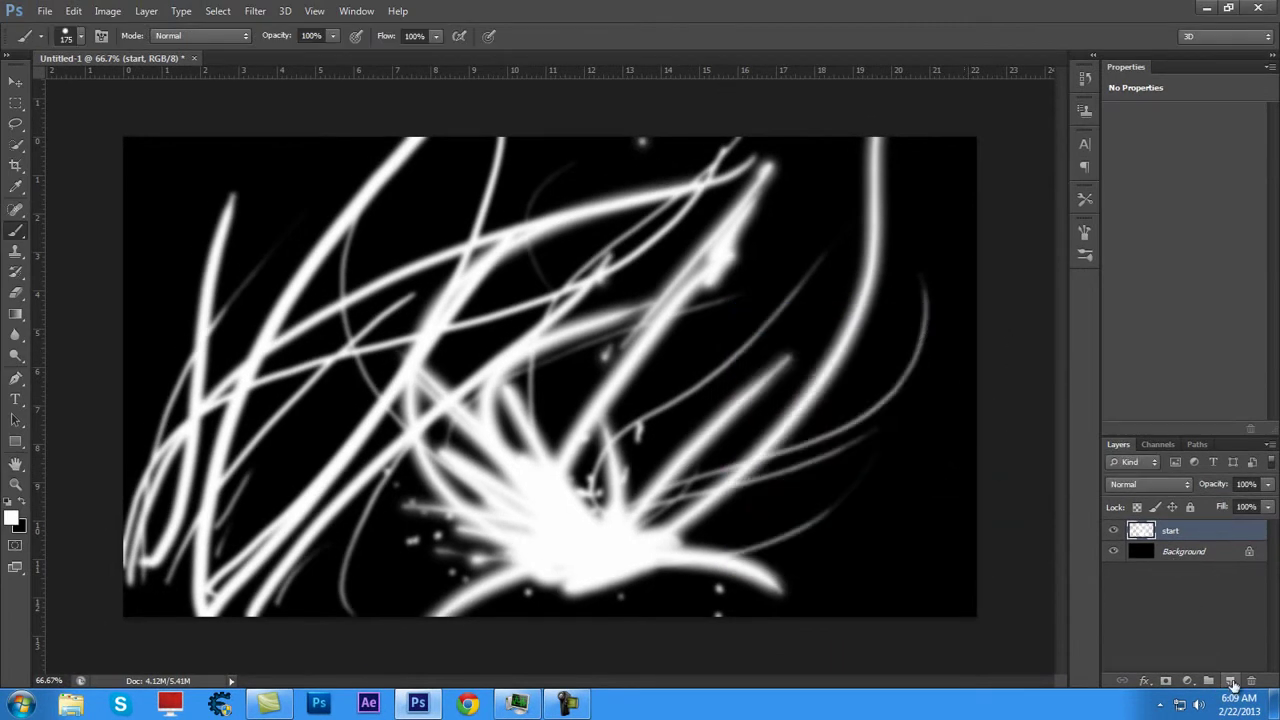
Add an empty layer named 'colour' above the start layer
left_click(1231, 681)
double_click(1172, 531)
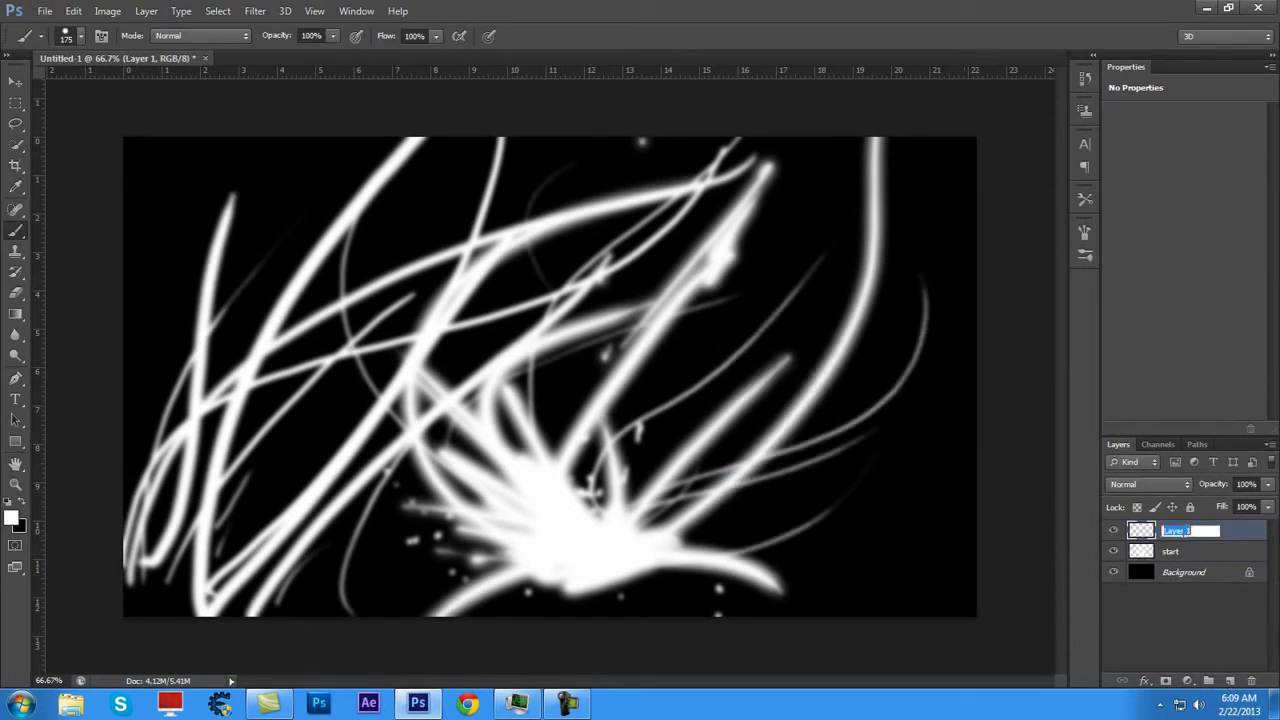
type("colour")
key("Return")
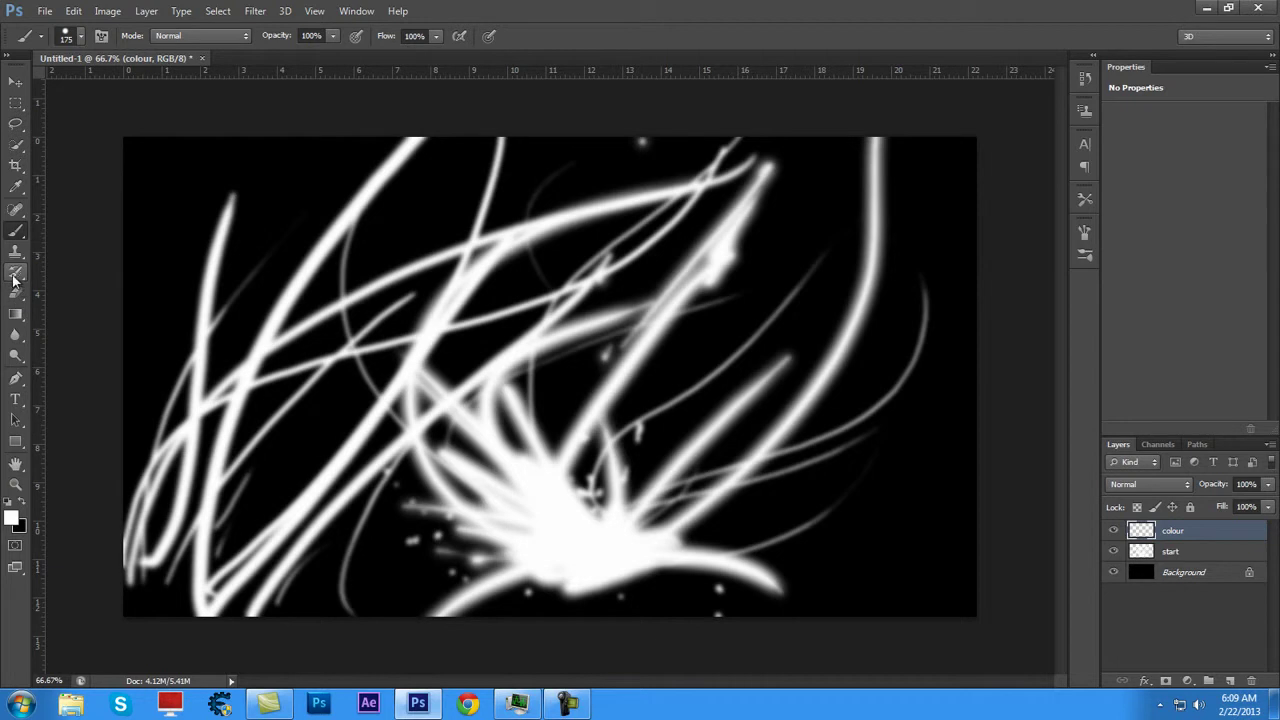
right_click(15, 230)
left_click(71, 229)
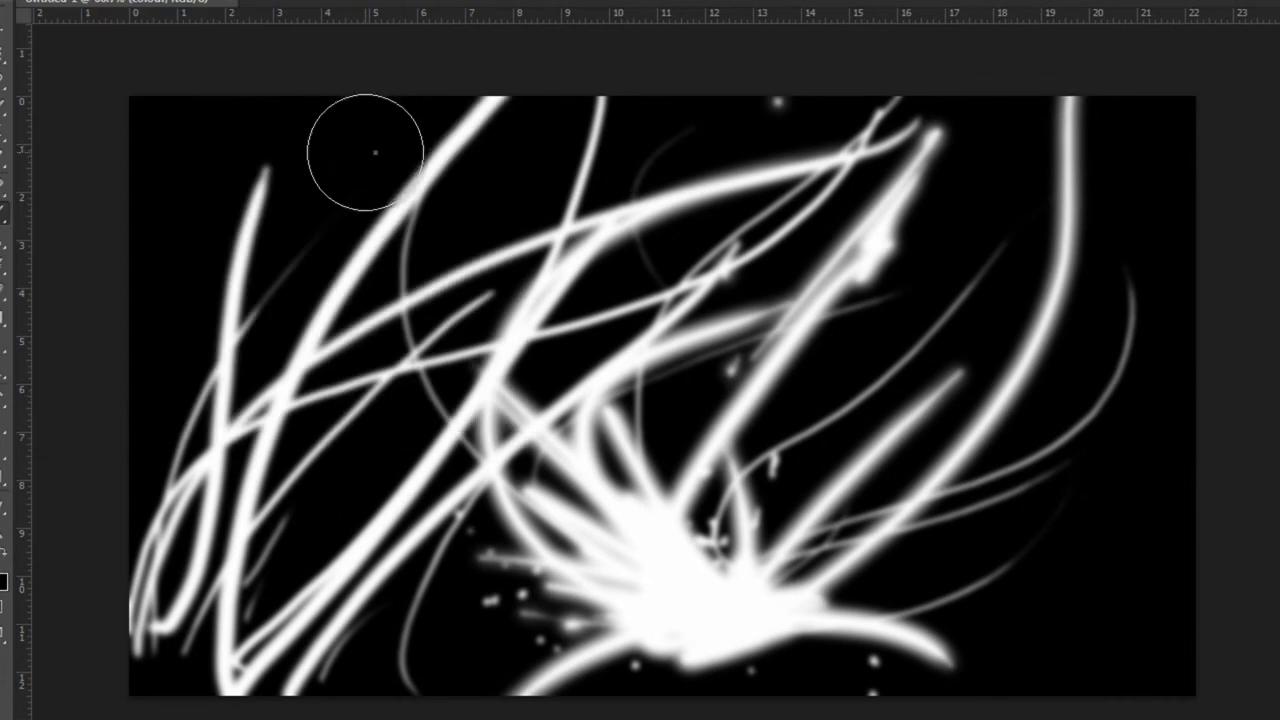
Adjust the brush size and undo the stray white test dot
right_click(370, 155)
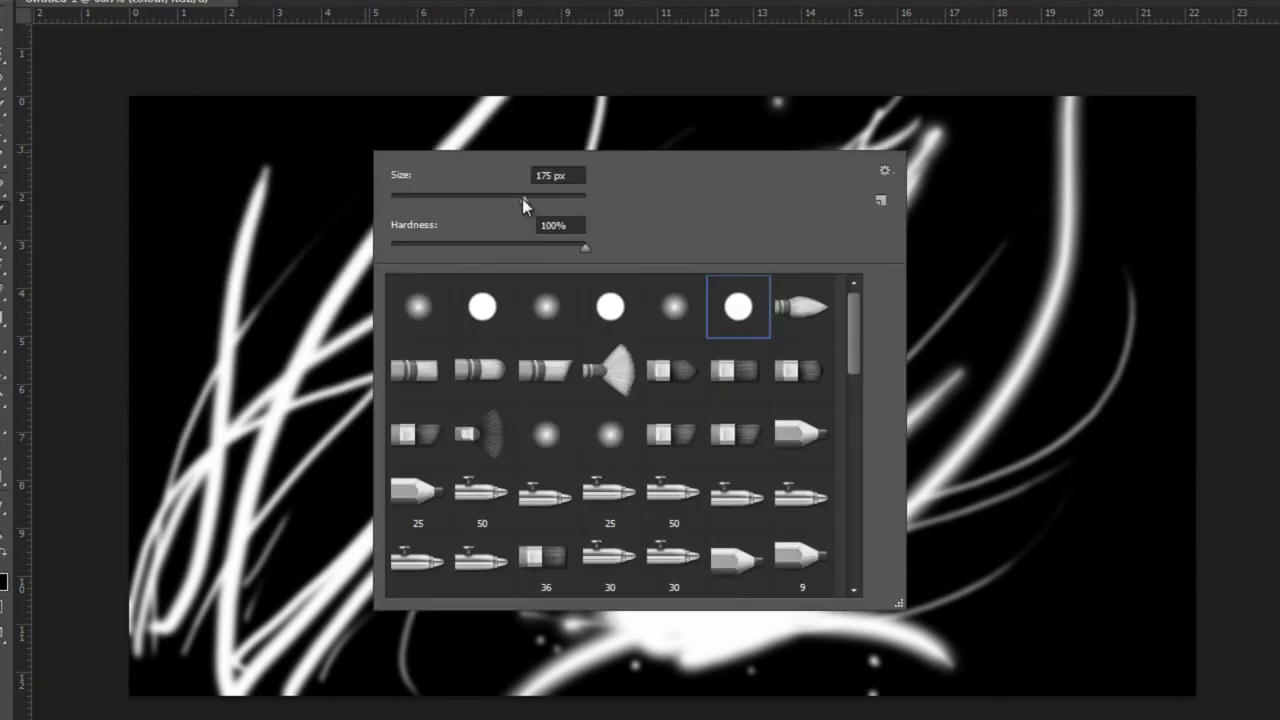
left_click(544, 175)
left_click(659, 122)
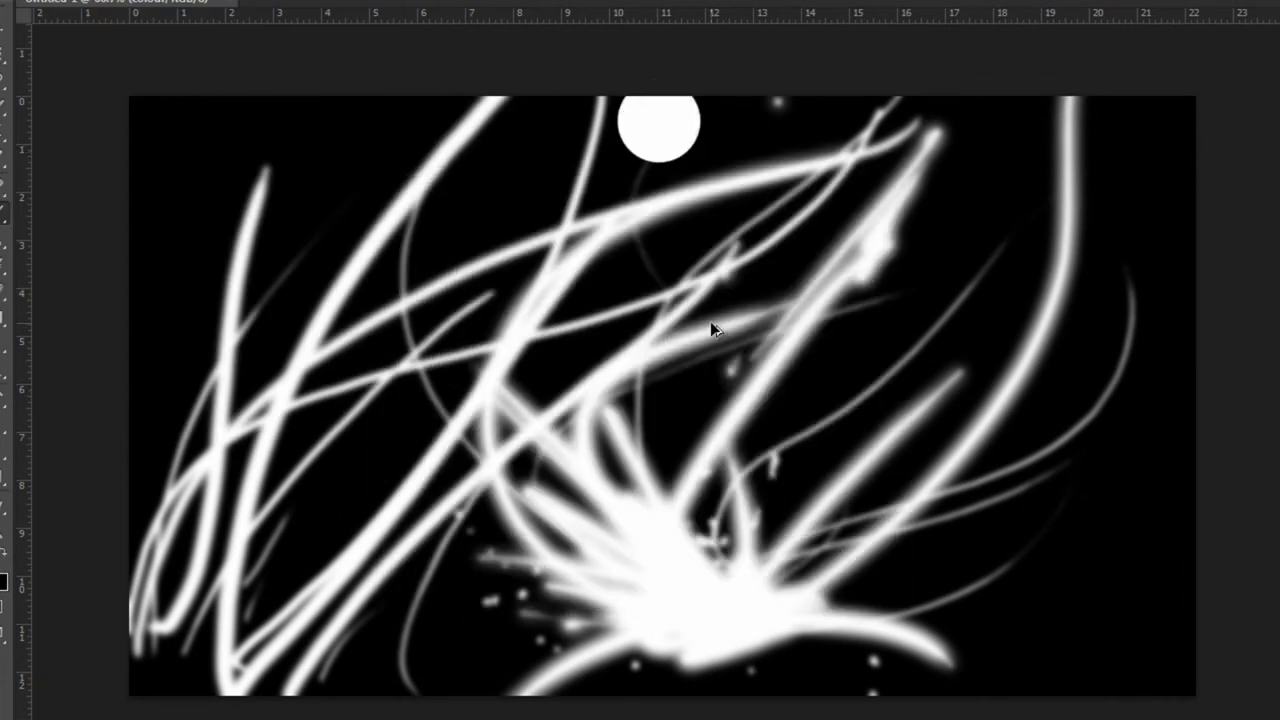
key("ctrl+z")
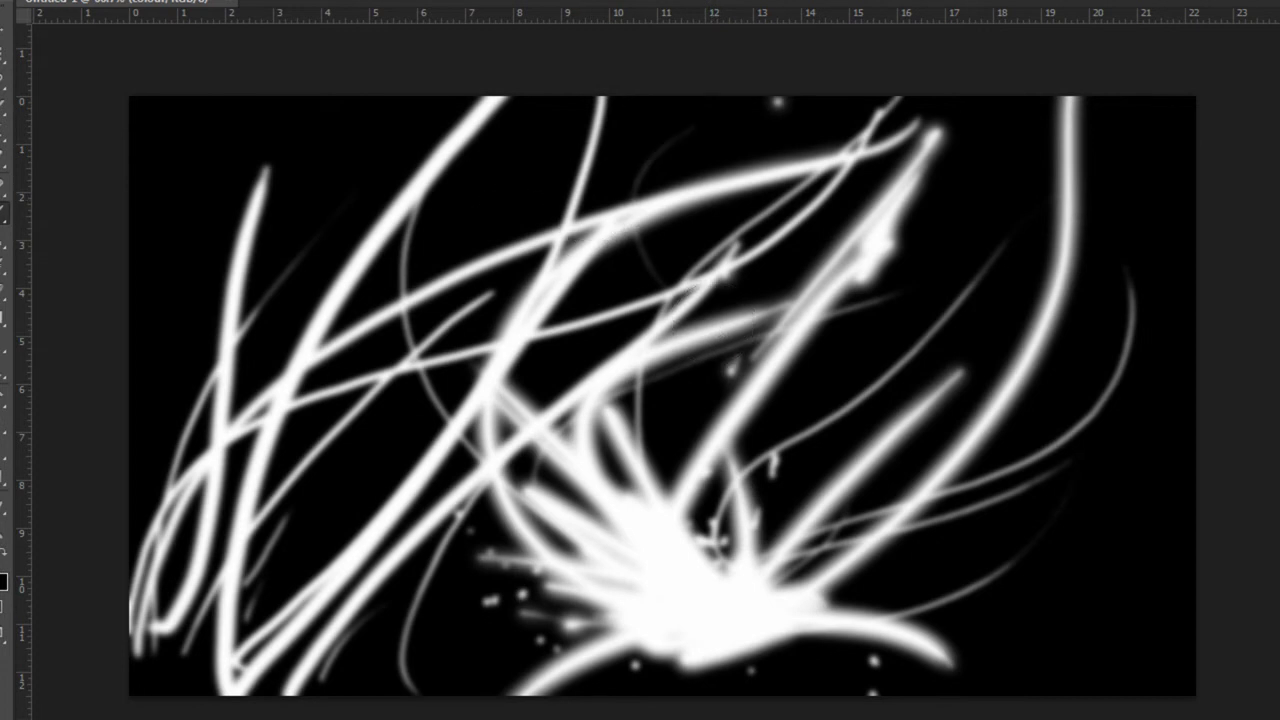
Pick lime green c0ff00 and paint it across the lower right of the canvas
left_click(3, 581)
left_click_drag(600, 175, 575, 257)
left_click_drag(577, 346, 640, 286)
left_click_drag(630, 526, 632, 513)
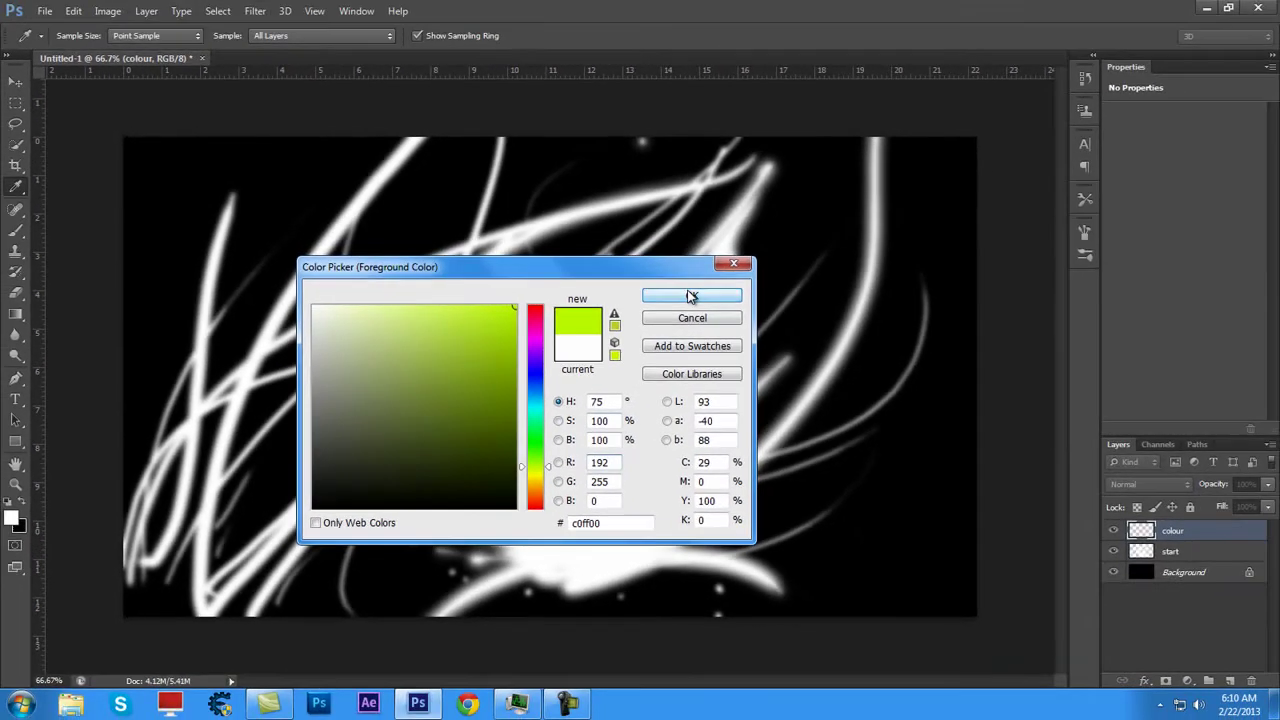
left_click(694, 294)
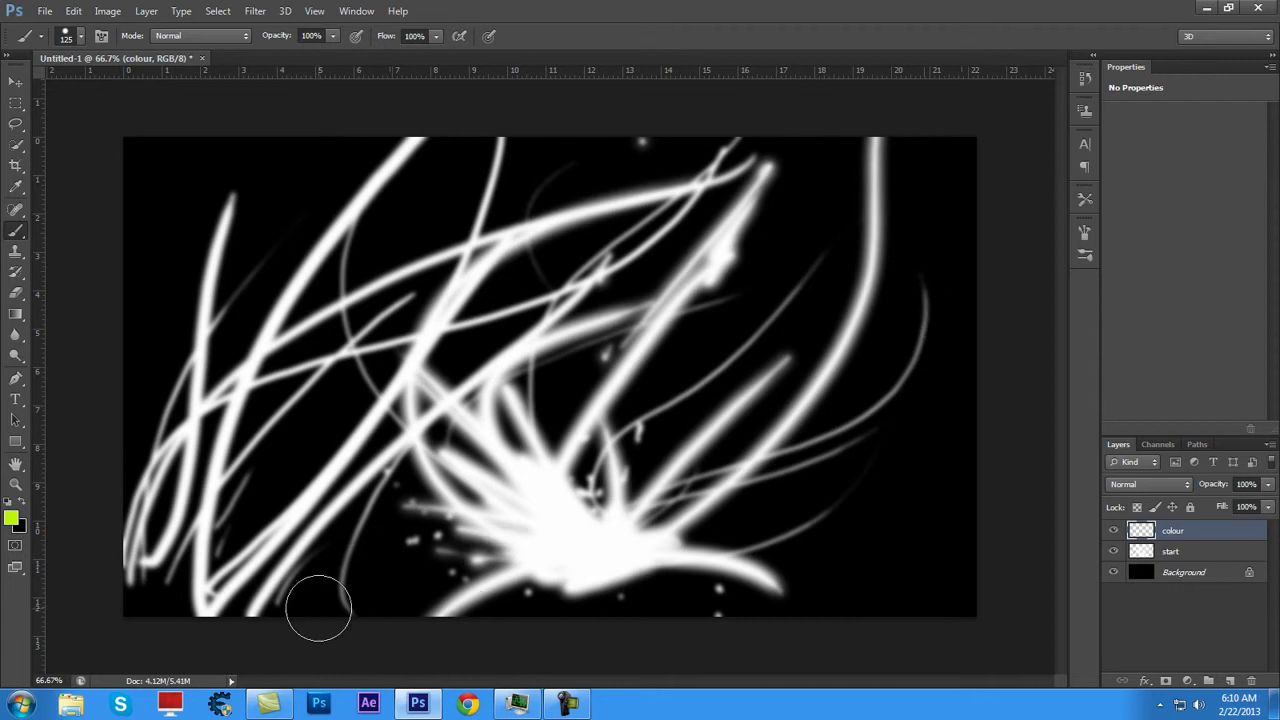
mouse_move(314, 600)
left_mouse_down()
mouse_move(920, 271)
mouse_move(840, 338)
left_mouse_up()
mouse_move(756, 375)
left_mouse_down()
mouse_move(400, 623)
mouse_move(668, 395)
mouse_move(457, 526)
mouse_move(566, 549)
mouse_move(603, 586)
mouse_move(740, 575)
mouse_move(749, 471)
mouse_move(651, 494)
mouse_move(743, 434)
mouse_move(890, 406)
mouse_move(897, 263)
mouse_move(869, 163)
mouse_move(778, 594)
mouse_move(920, 491)
mouse_move(866, 306)
mouse_move(943, 334)
mouse_move(997, 591)
mouse_move(877, 614)
left_mouse_up()
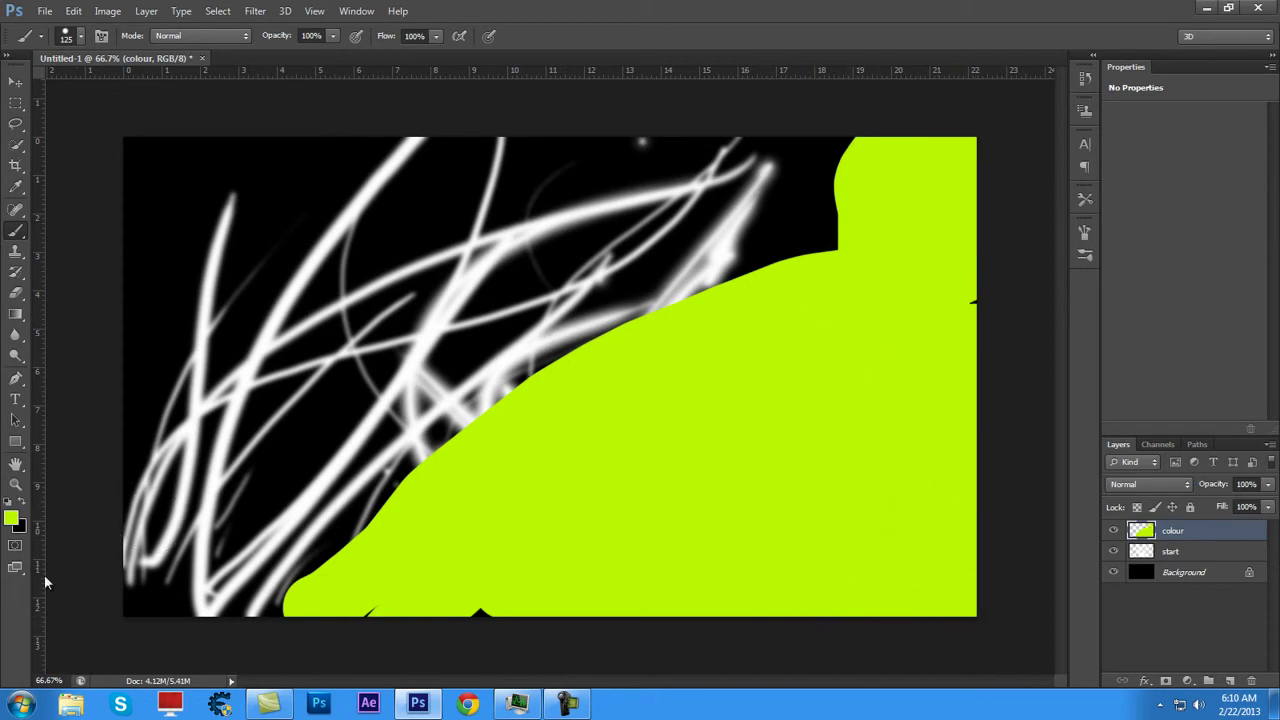
Set the foreground colour to hot pink fd146c
left_click(13, 517)
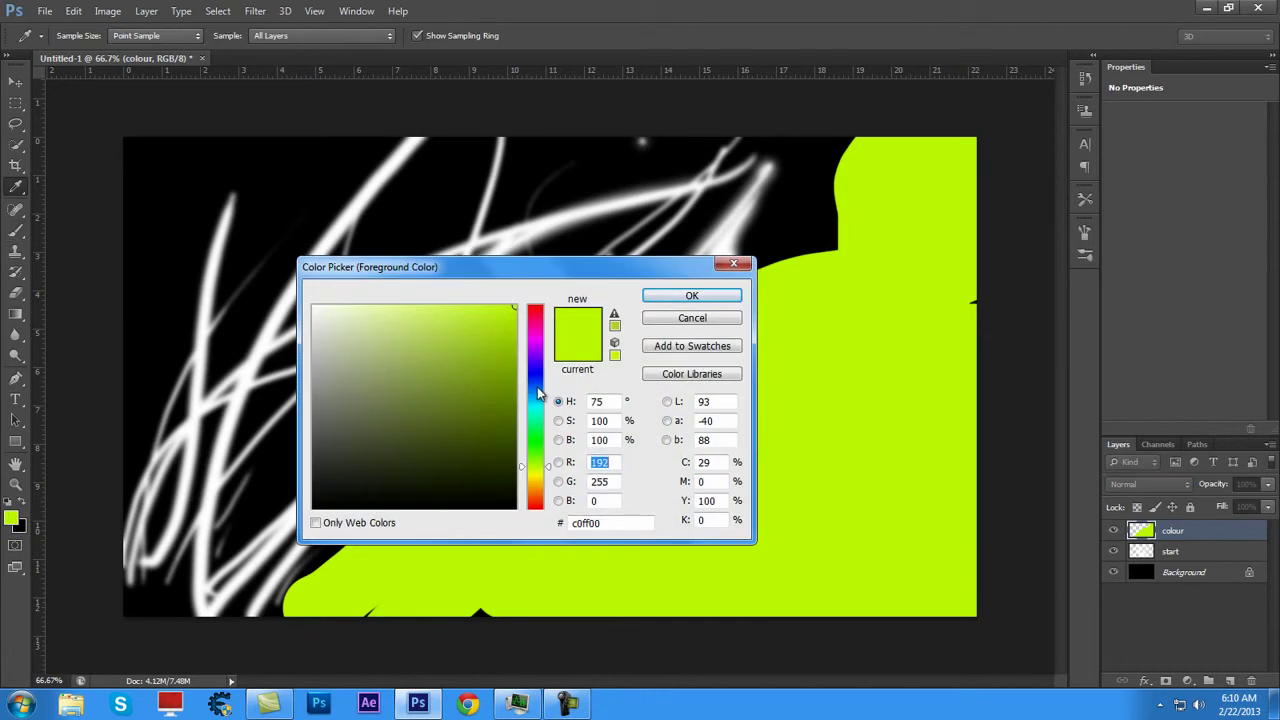
mouse_move(538, 384)
left_mouse_down()
mouse_move(545, 322)
mouse_move(500, 307)
left_mouse_up()
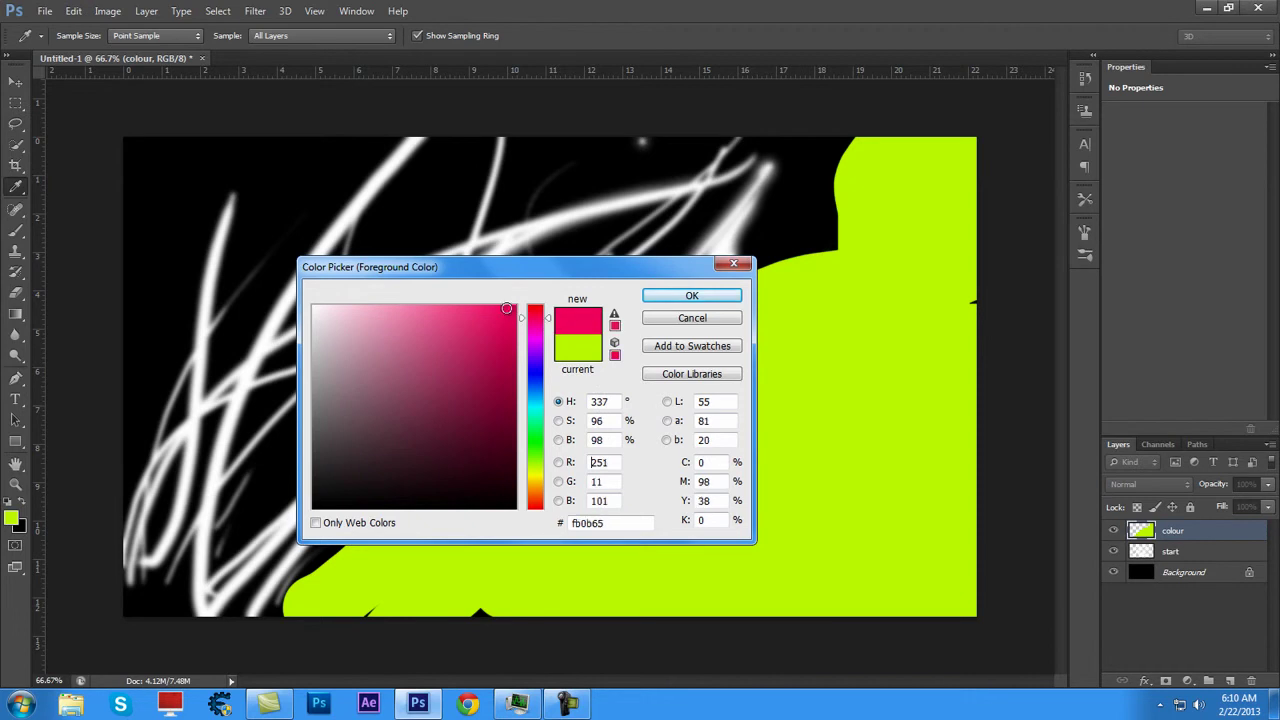
left_click(660, 298)
Paint pink over the upper left, left edge and remaining black patches
mouse_move(800, 224)
left_mouse_down()
mouse_move(370, 485)
mouse_move(290, 205)
mouse_move(594, 131)
mouse_move(309, 157)
mouse_move(256, 205)
left_mouse_up()
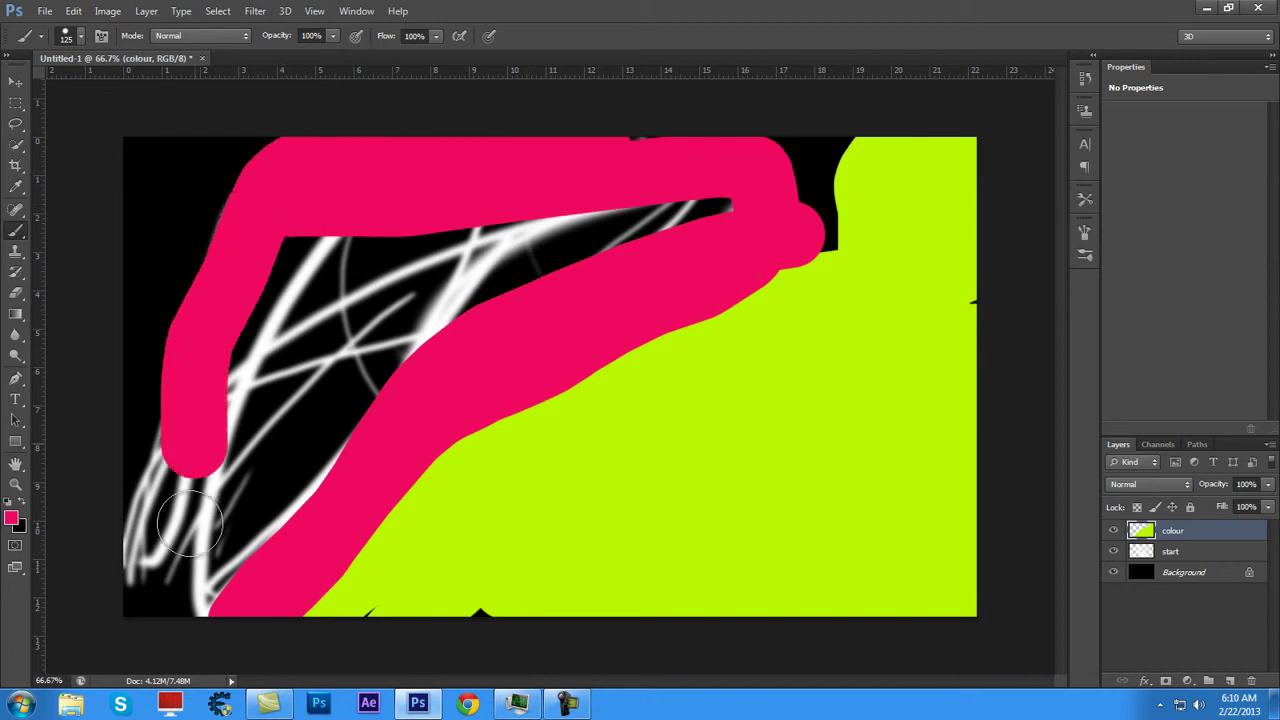
mouse_move(184, 545)
left_mouse_down()
mouse_move(149, 586)
mouse_move(143, 395)
left_mouse_up()
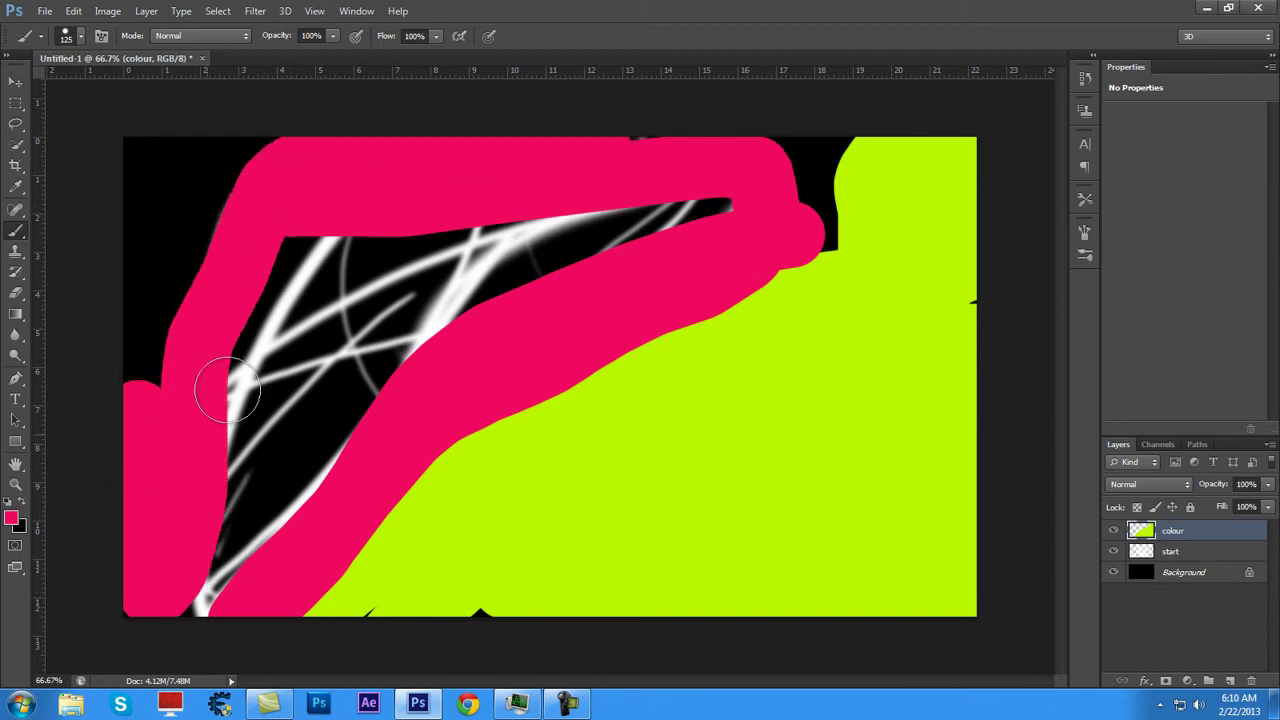
mouse_move(245, 360)
left_mouse_down()
mouse_move(351, 214)
mouse_move(640, 223)
mouse_move(500, 277)
mouse_move(236, 507)
mouse_move(200, 600)
mouse_move(337, 389)
mouse_move(394, 263)
mouse_move(255, 393)
mouse_move(403, 243)
mouse_move(140, 137)
mouse_move(177, 151)
mouse_move(175, 370)
mouse_move(309, 223)
mouse_move(688, 189)
left_mouse_up()
mouse_move(612, 152)
left_mouse_down()
mouse_move(817, 114)
mouse_move(484, 218)
left_mouse_up()
left_click(140, 387)
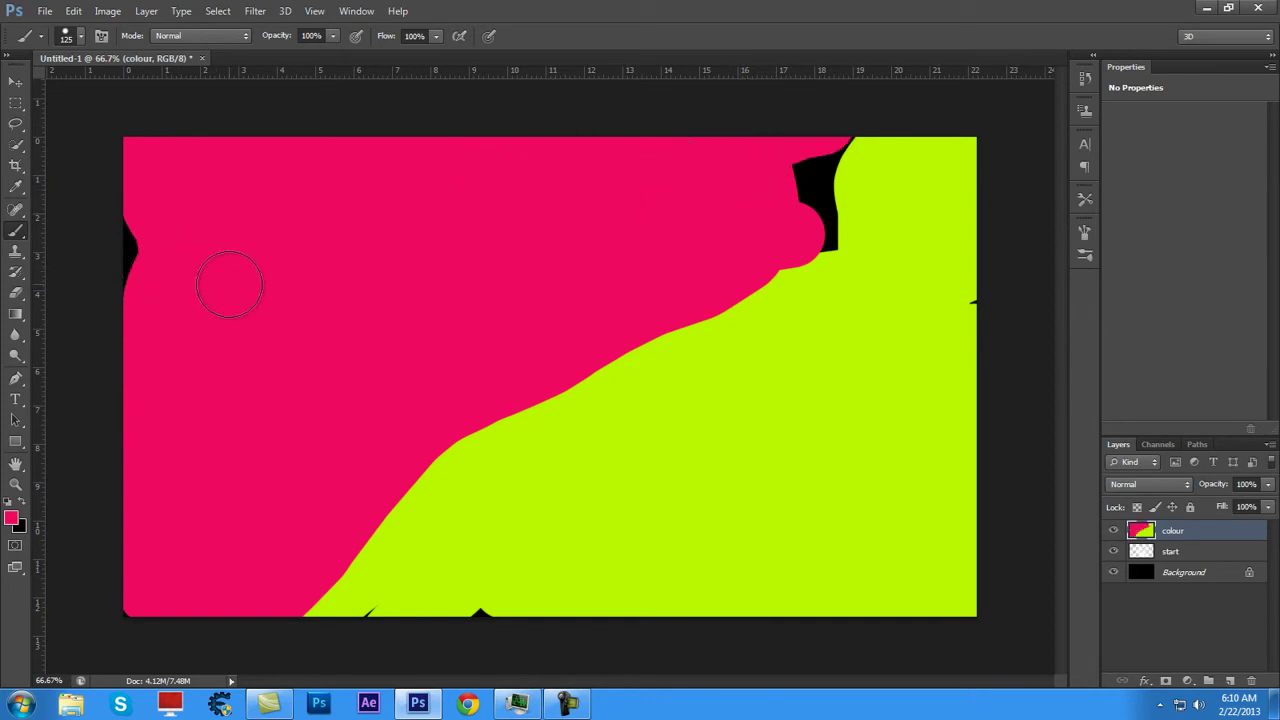
Paint over the black gap at the pink-lime boundary, then set the colour layer's blend mode to Color
mouse_move(777, 194)
left_mouse_down()
mouse_move(786, 186)
mouse_move(800, 225)
left_mouse_up()
left_click(15, 81)
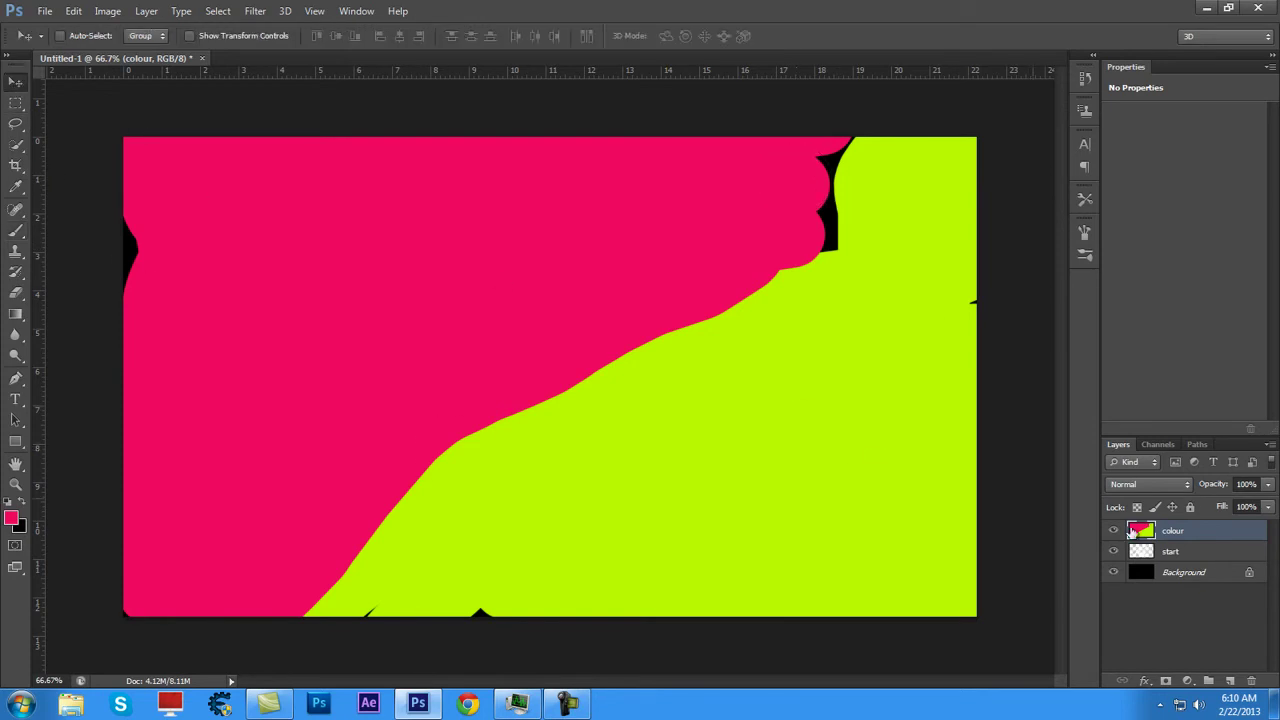
right_click(1162, 537)
left_click(1011, 88)
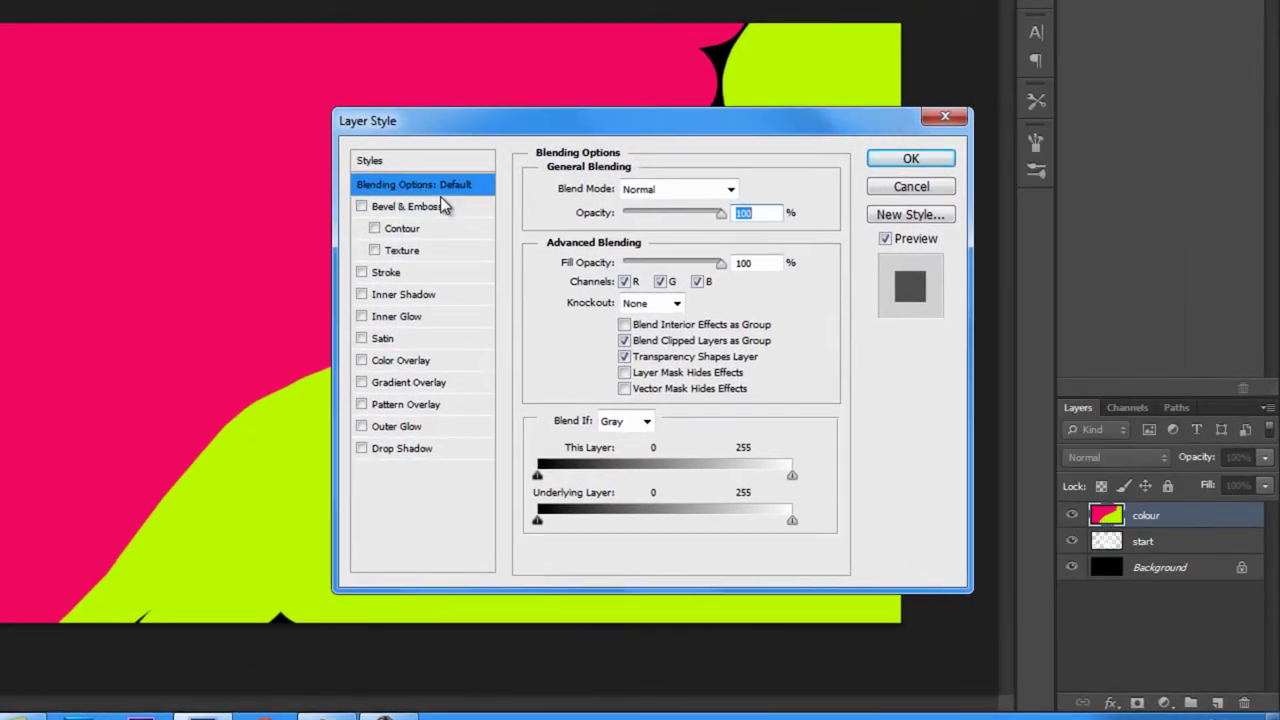
left_click(635, 192)
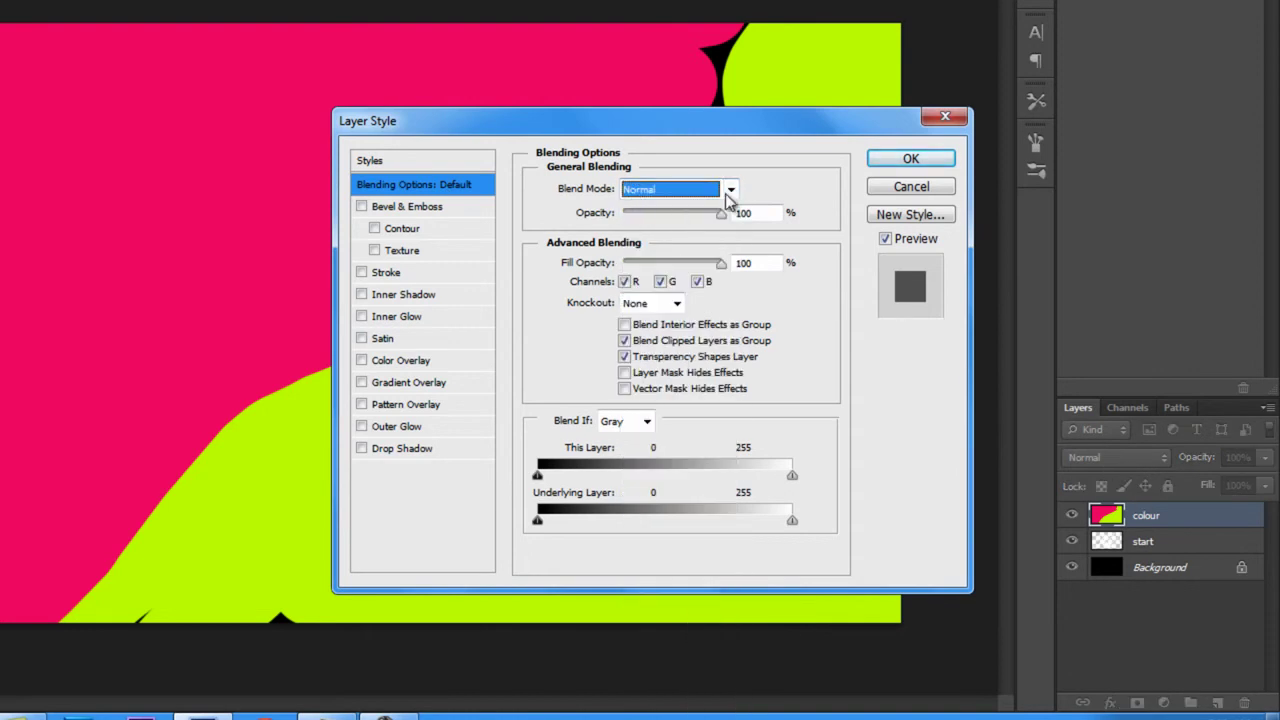
left_click(733, 190)
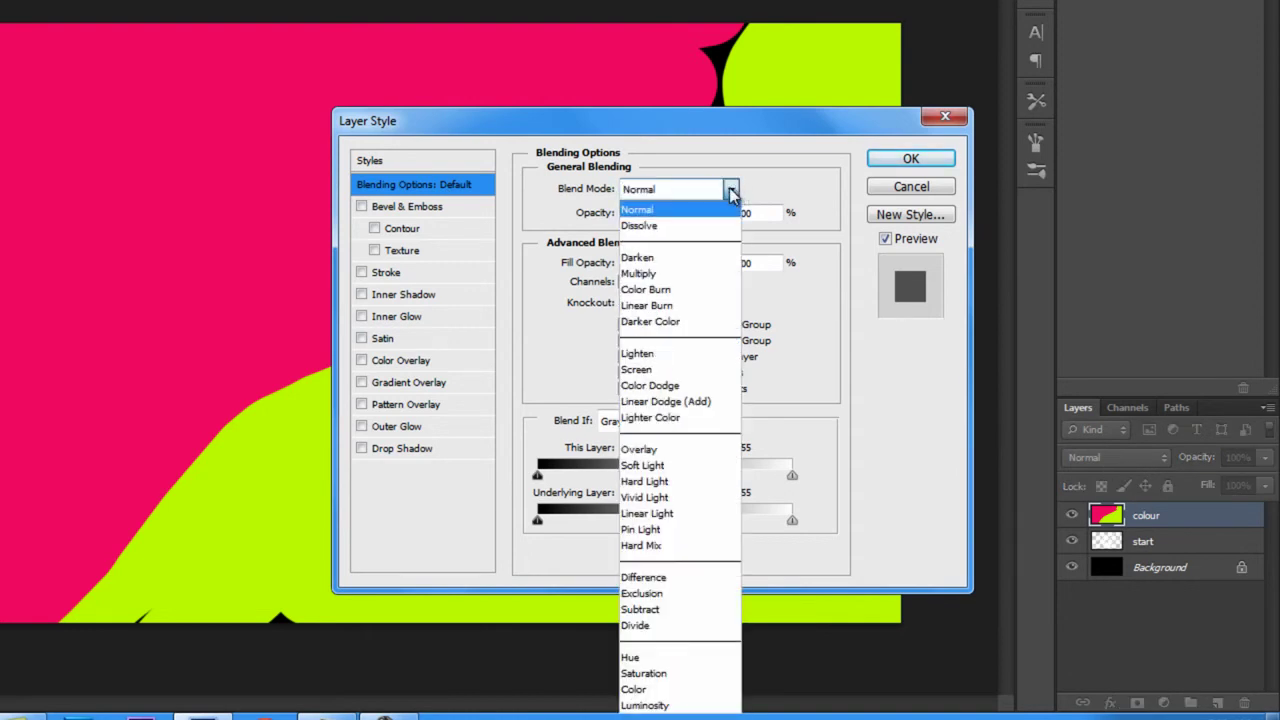
left_click(634, 689)
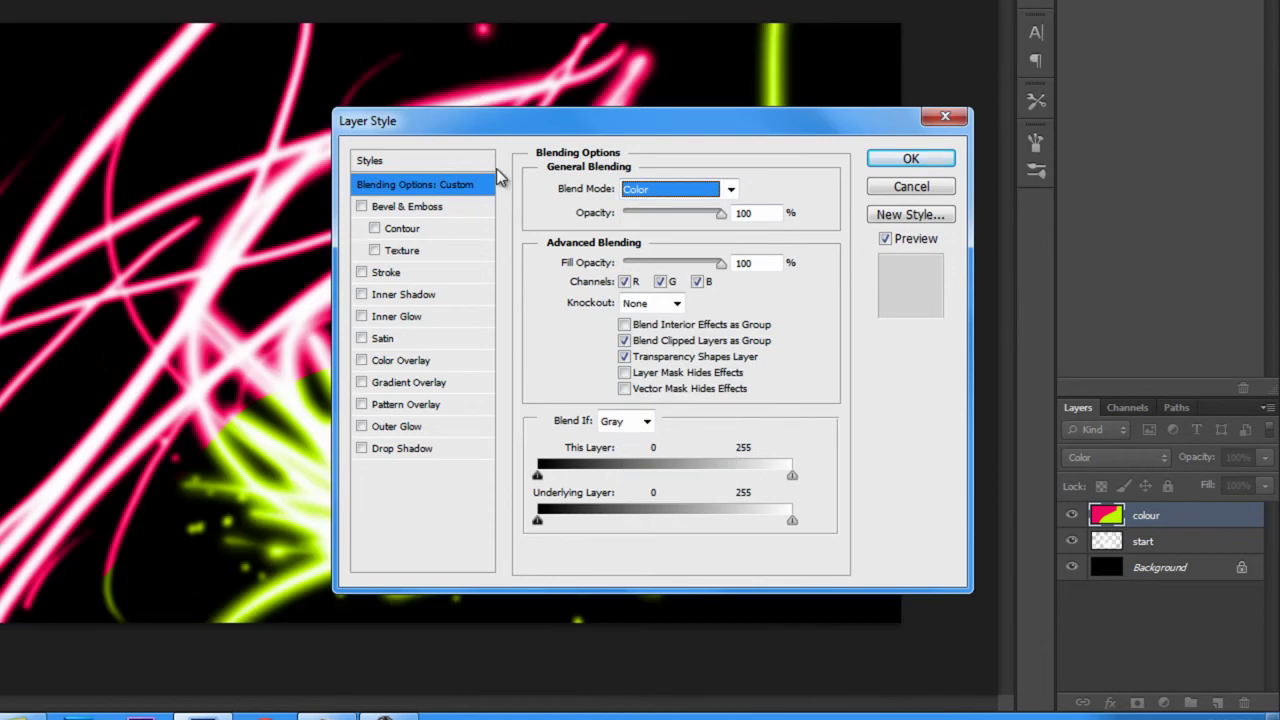
left_click_drag(514, 121, 162, 236)
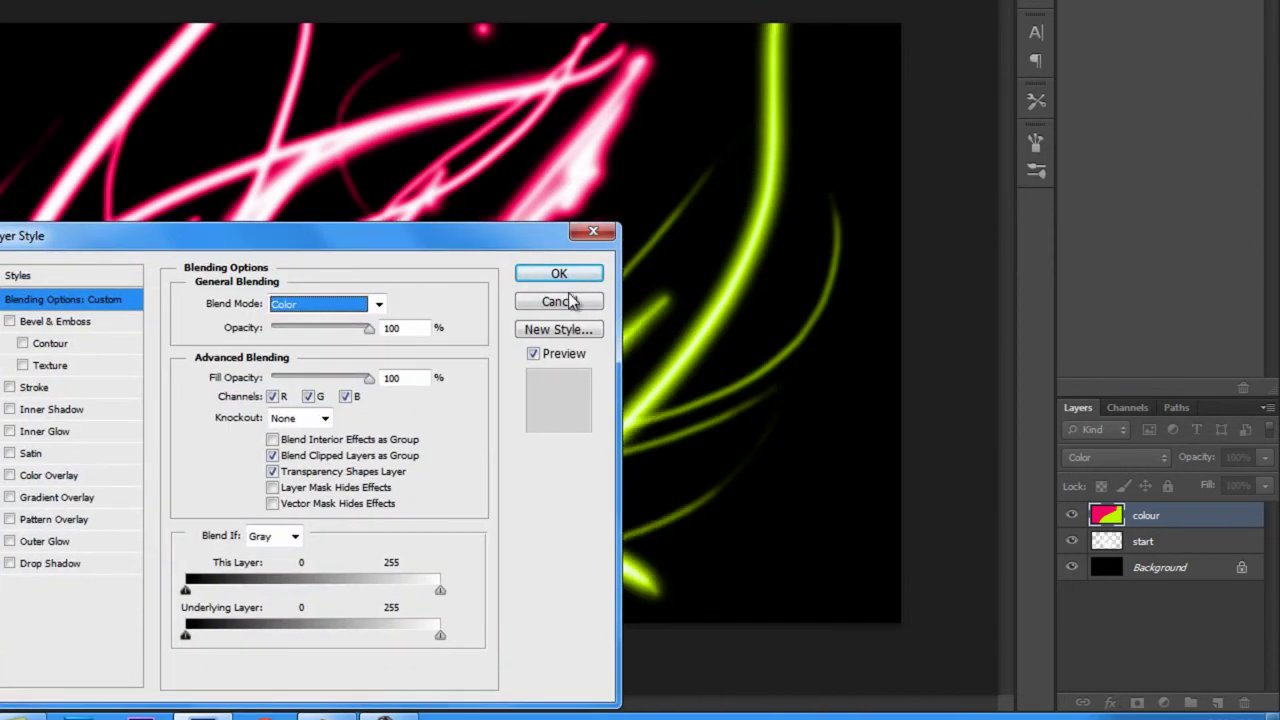
left_click(563, 276)
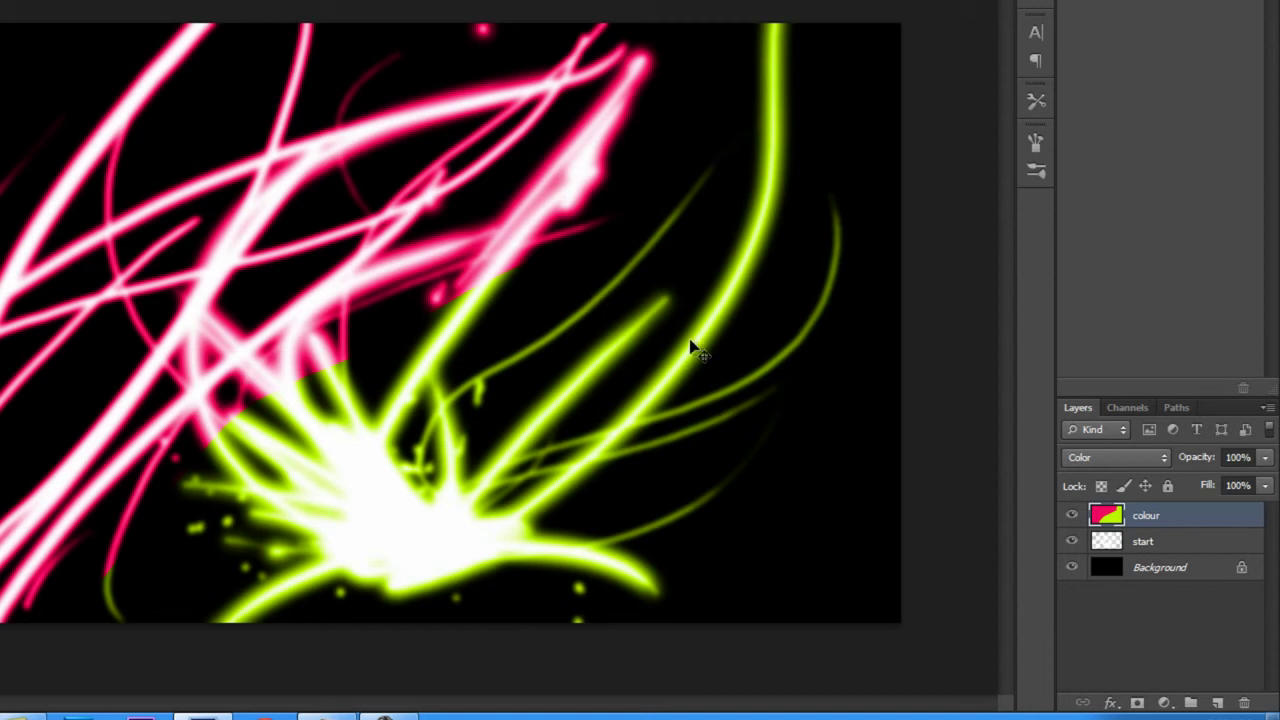
Add a new layer above the colour layer and name it 'clouds'
left_click(1215, 704)
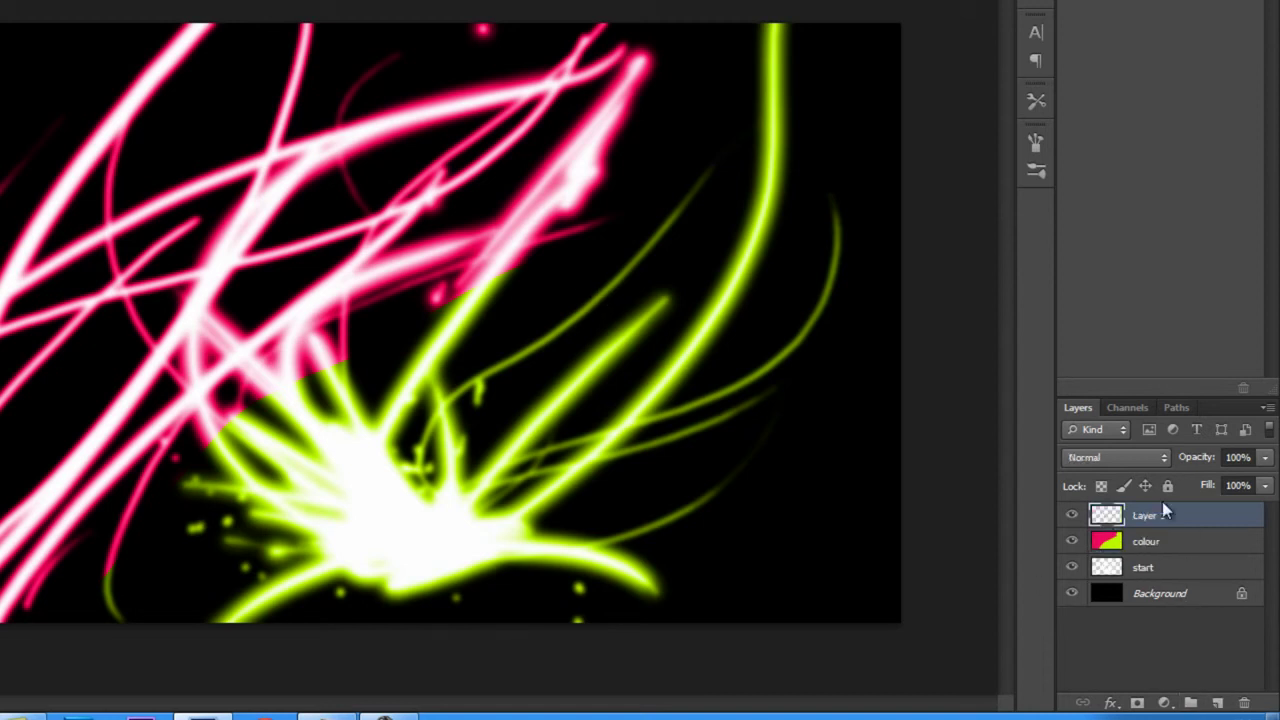
double_click(1152, 515)
type("clouds")
key("Return")
Render Clouds on the clouds layer and set its blend mode to Vivid Light
left_click(70, 2)
mouse_move(18, 143)
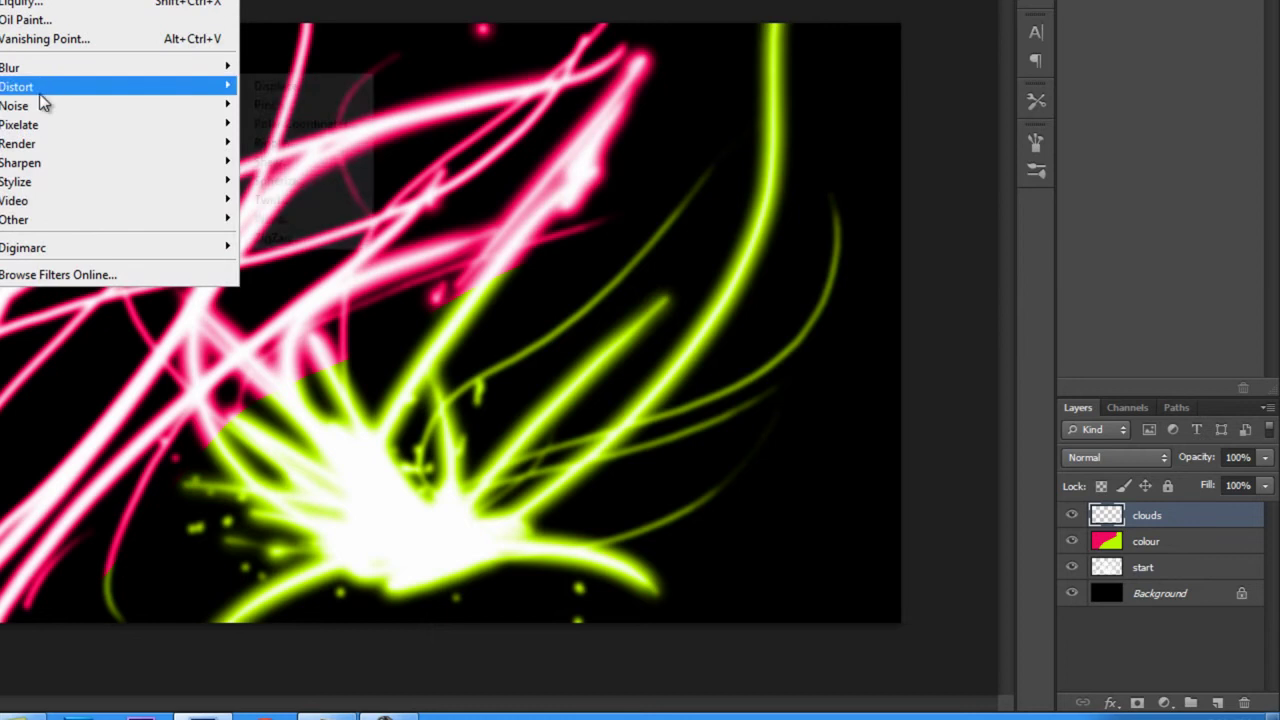
left_click(272, 142)
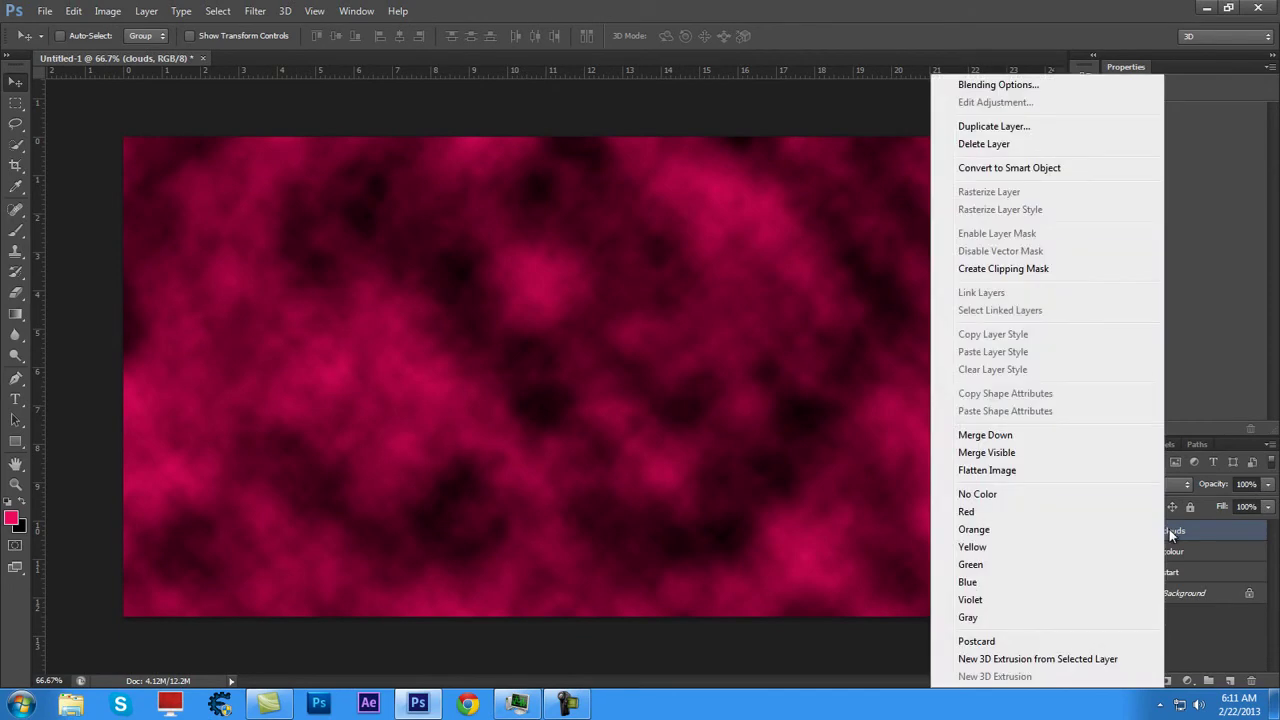
left_click(1179, 484)
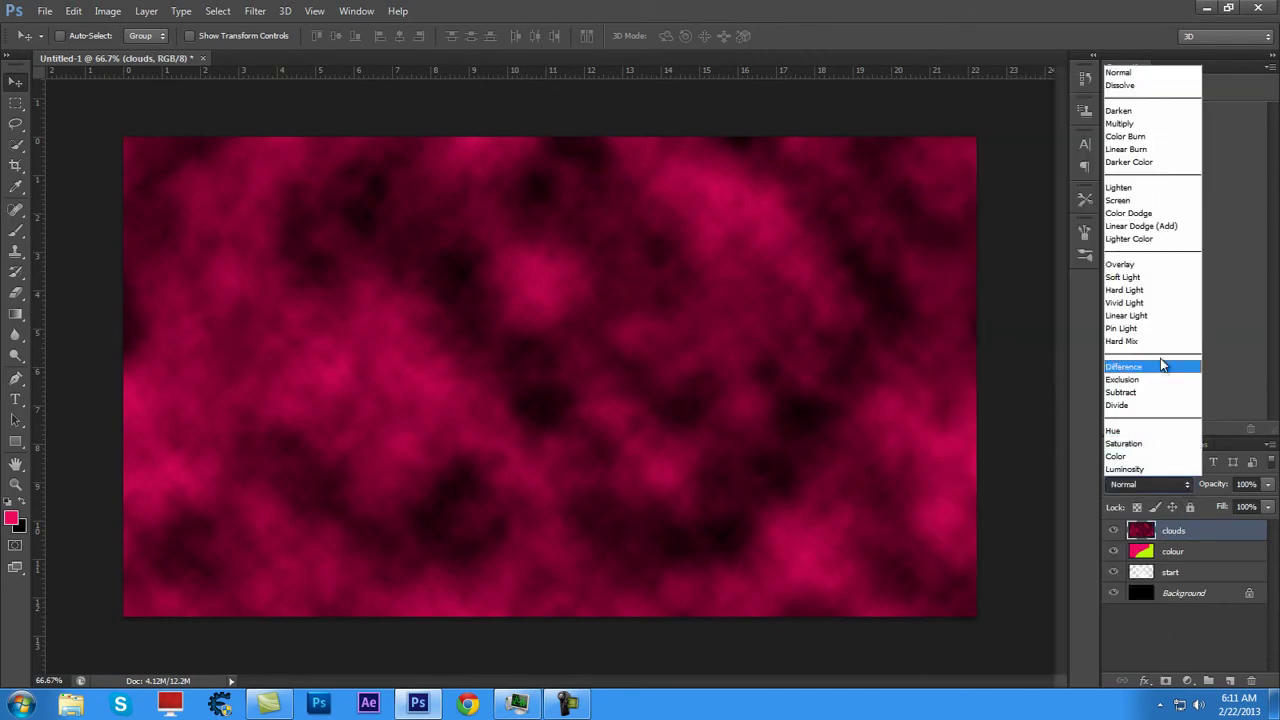
left_click(1146, 302)
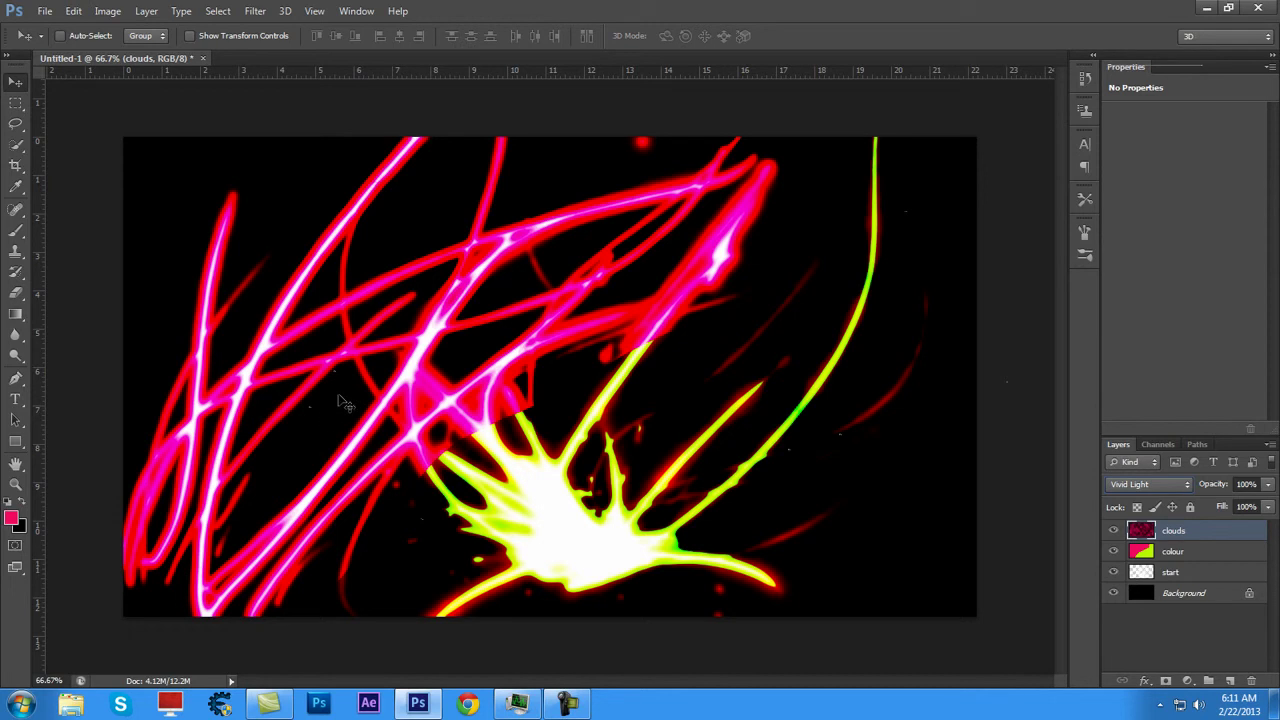
Set the foreground colour to white
left_click(11, 517)
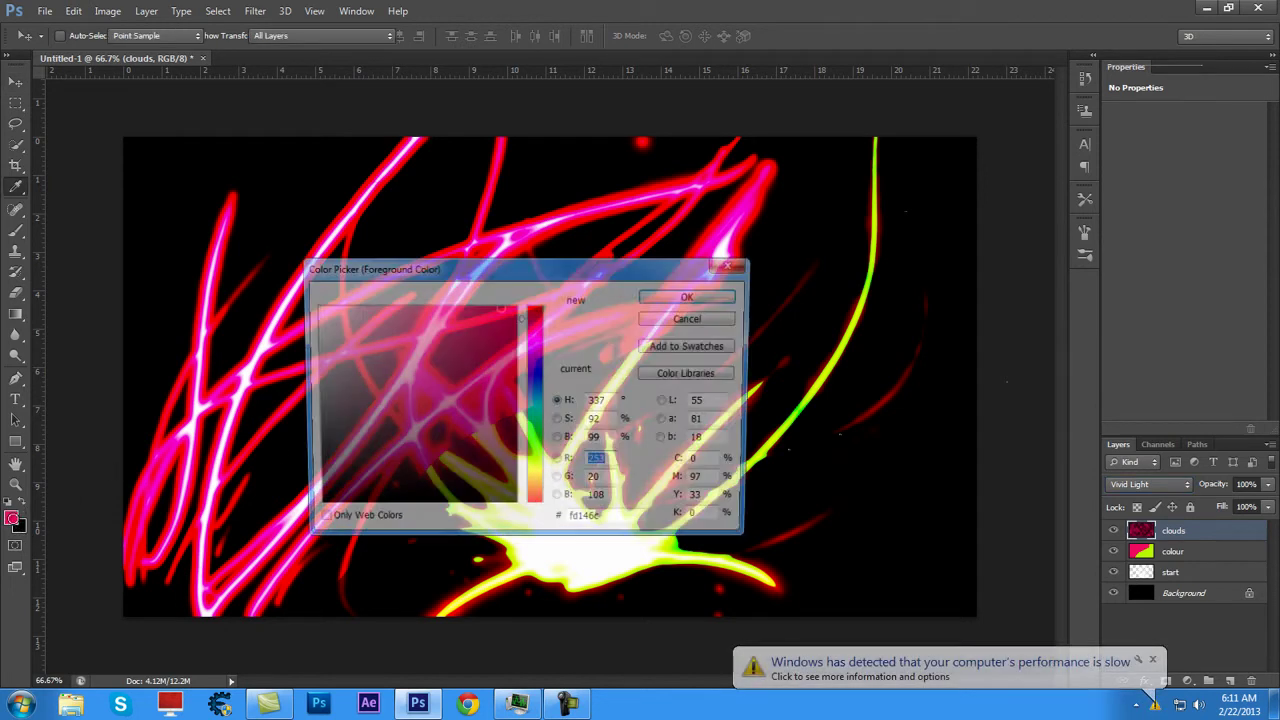
left_click(314, 307)
left_click(648, 297)
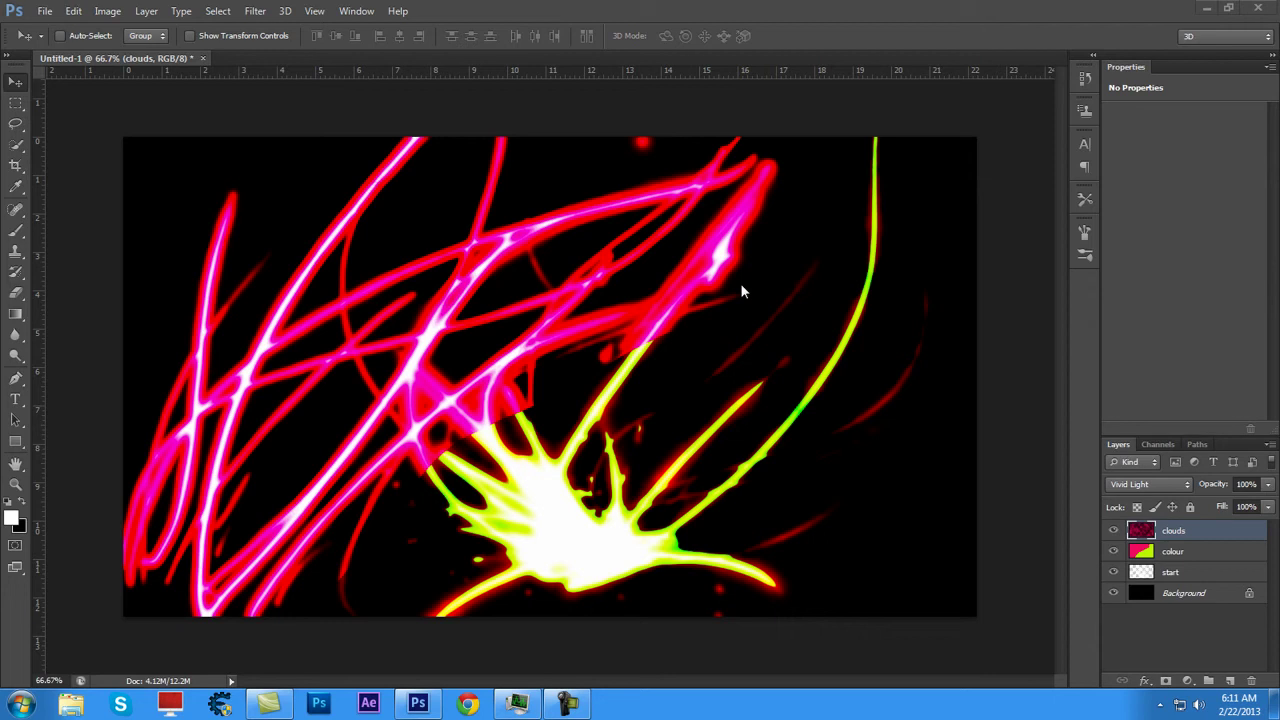
From the desktop, open the Photoshop backgrounds folder and select the abstract image
left_click(1274, 704)
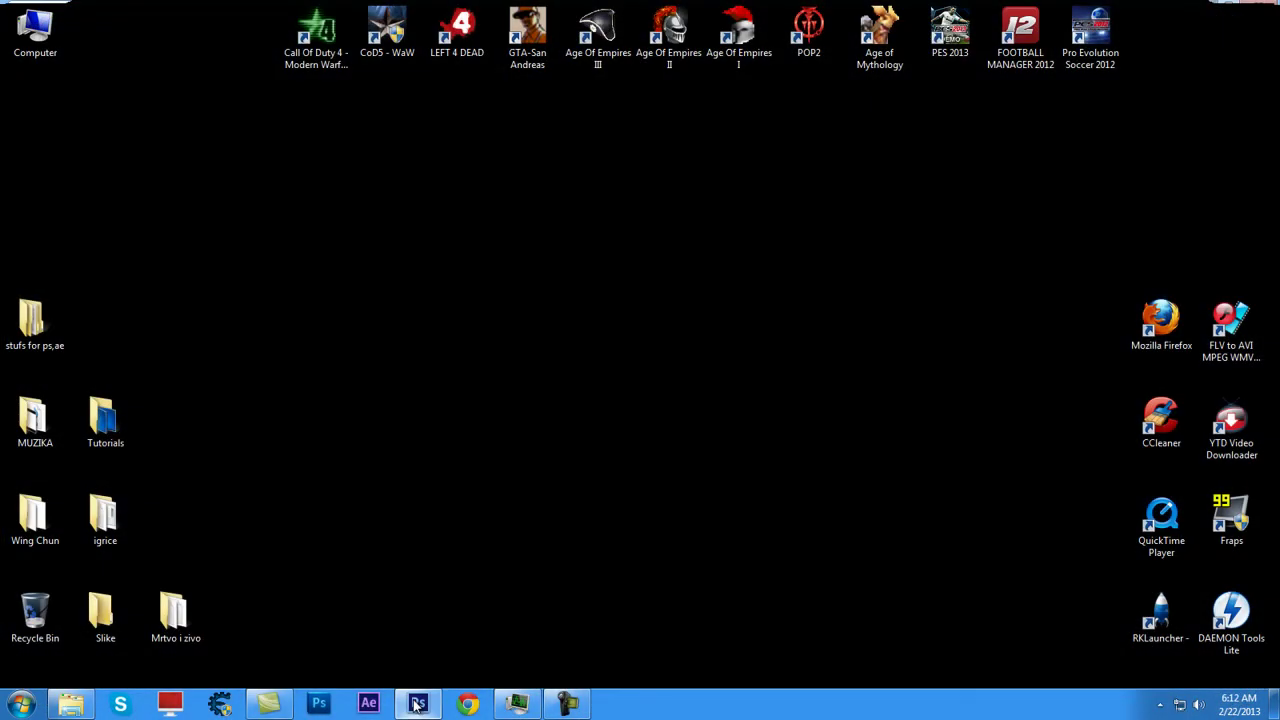
left_click(418, 703)
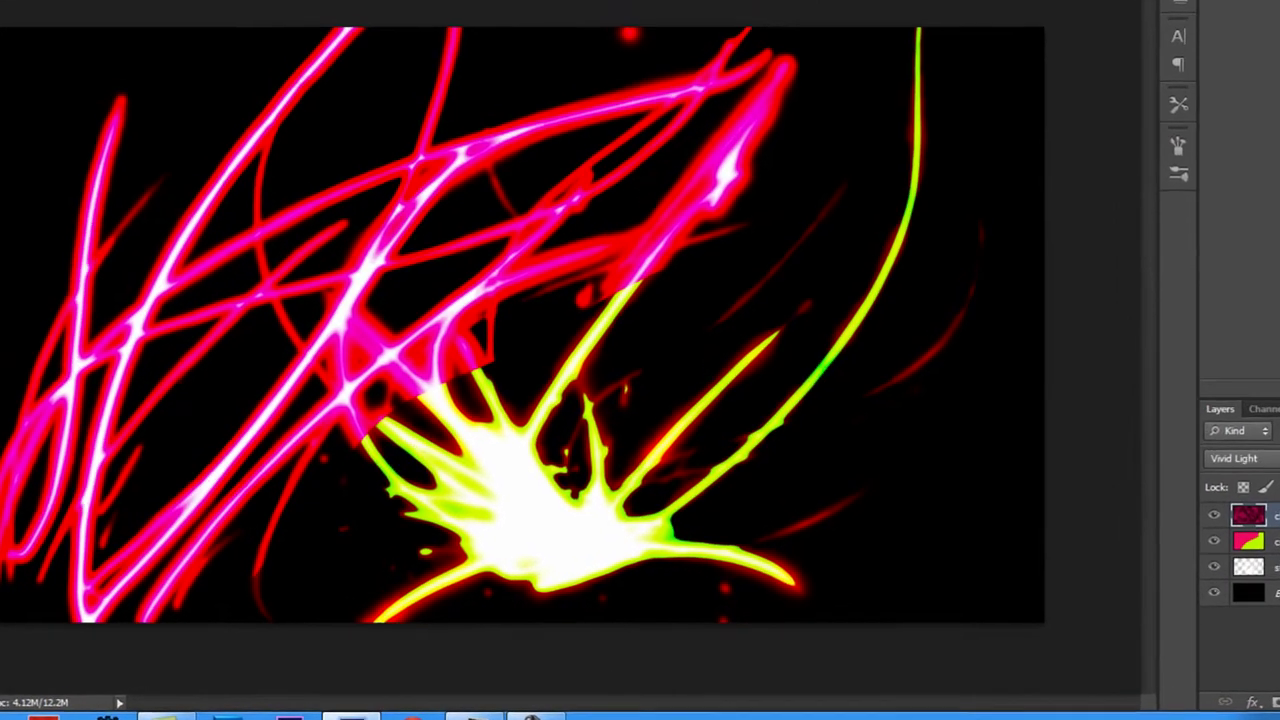
left_click(231, 708)
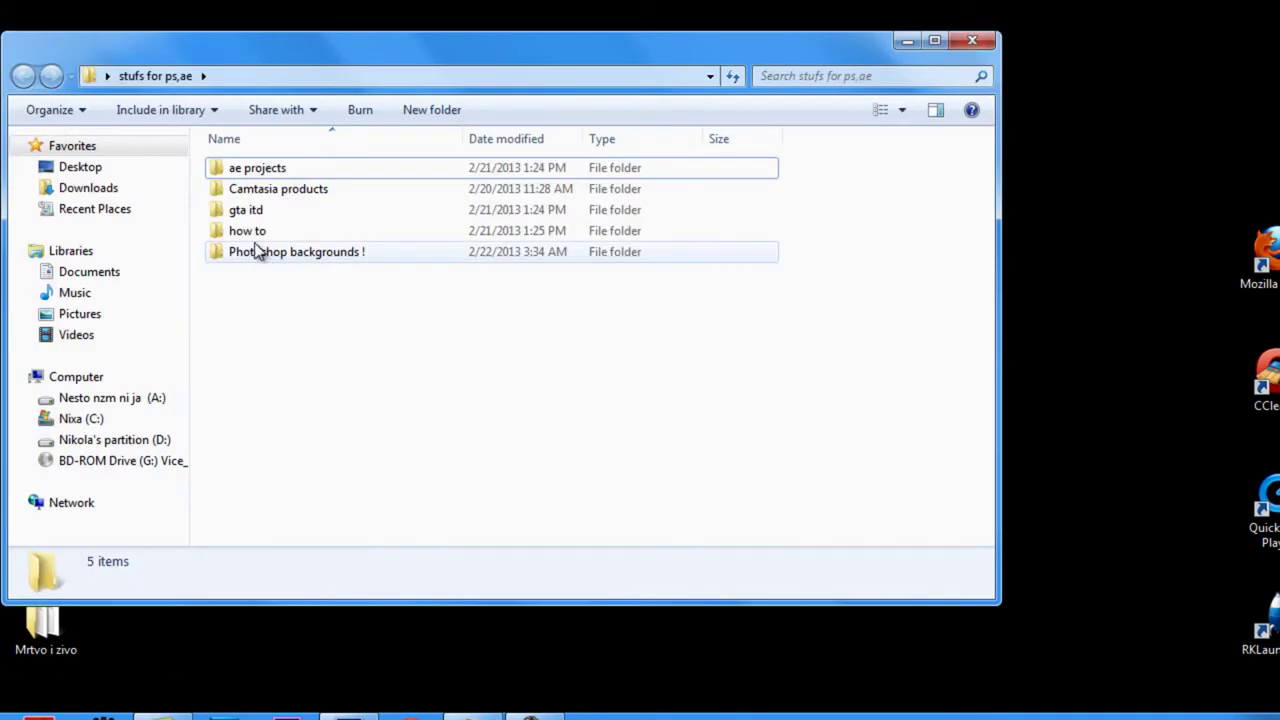
double_click(254, 251)
left_click(310, 202)
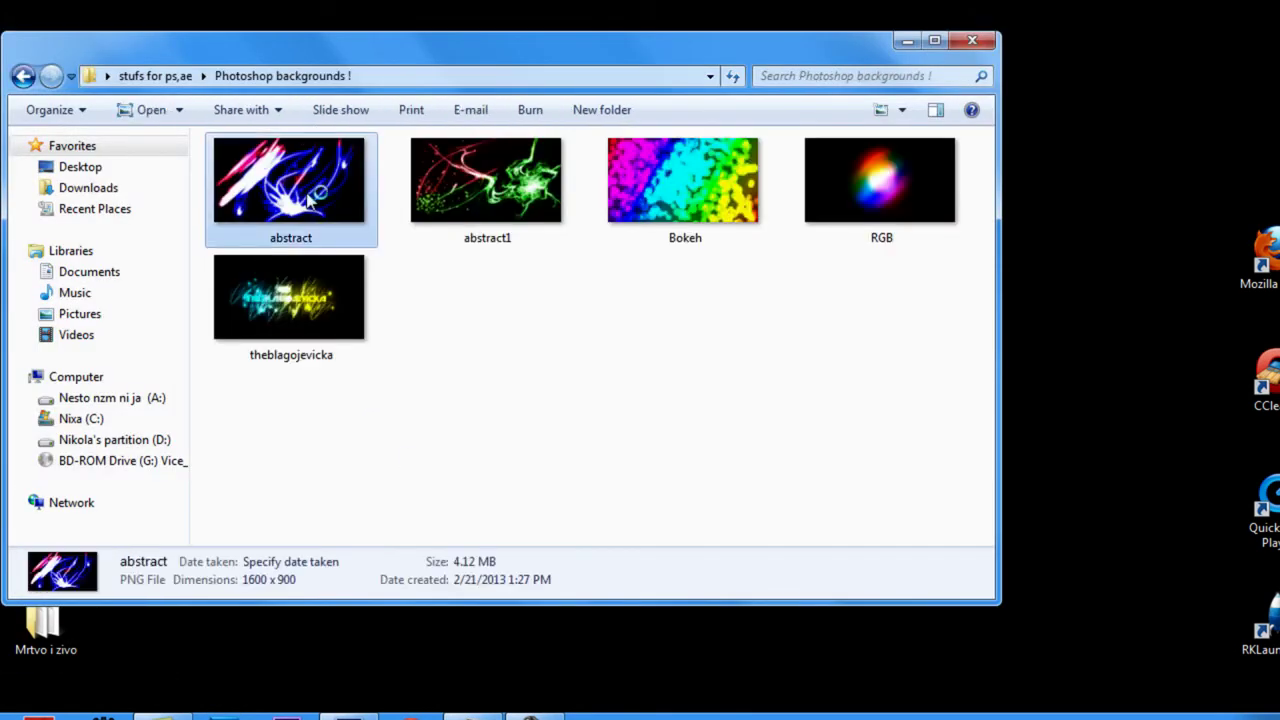
Open abstract in Photo Viewer, step through the next backgrounds, then close the viewer and folder
double_click(310, 202)
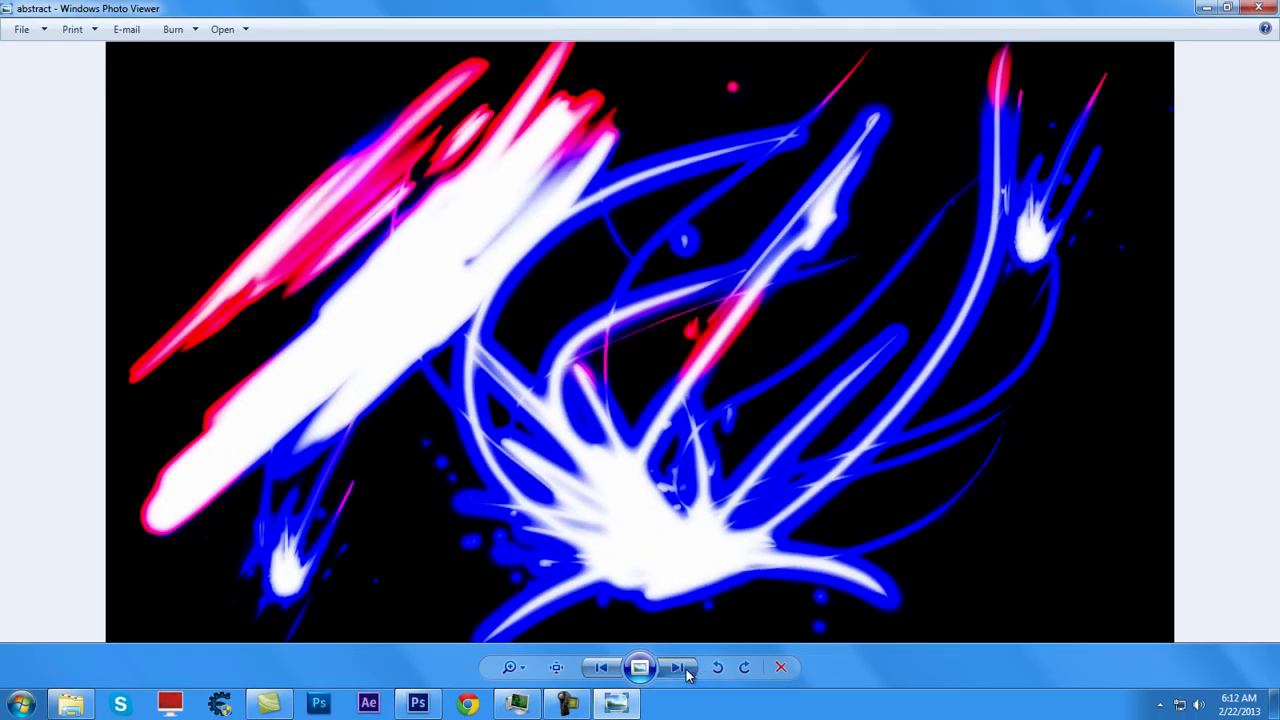
left_click(680, 668)
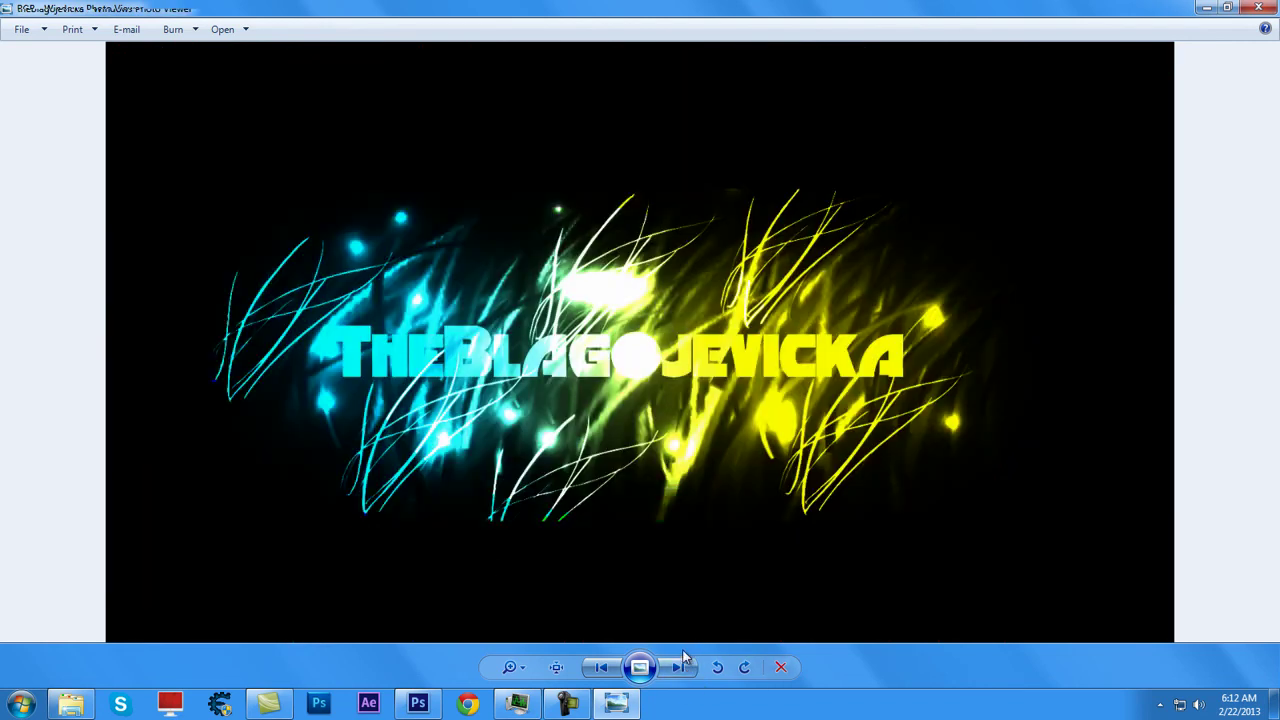
key("alt+F4")
left_click(895, 160)
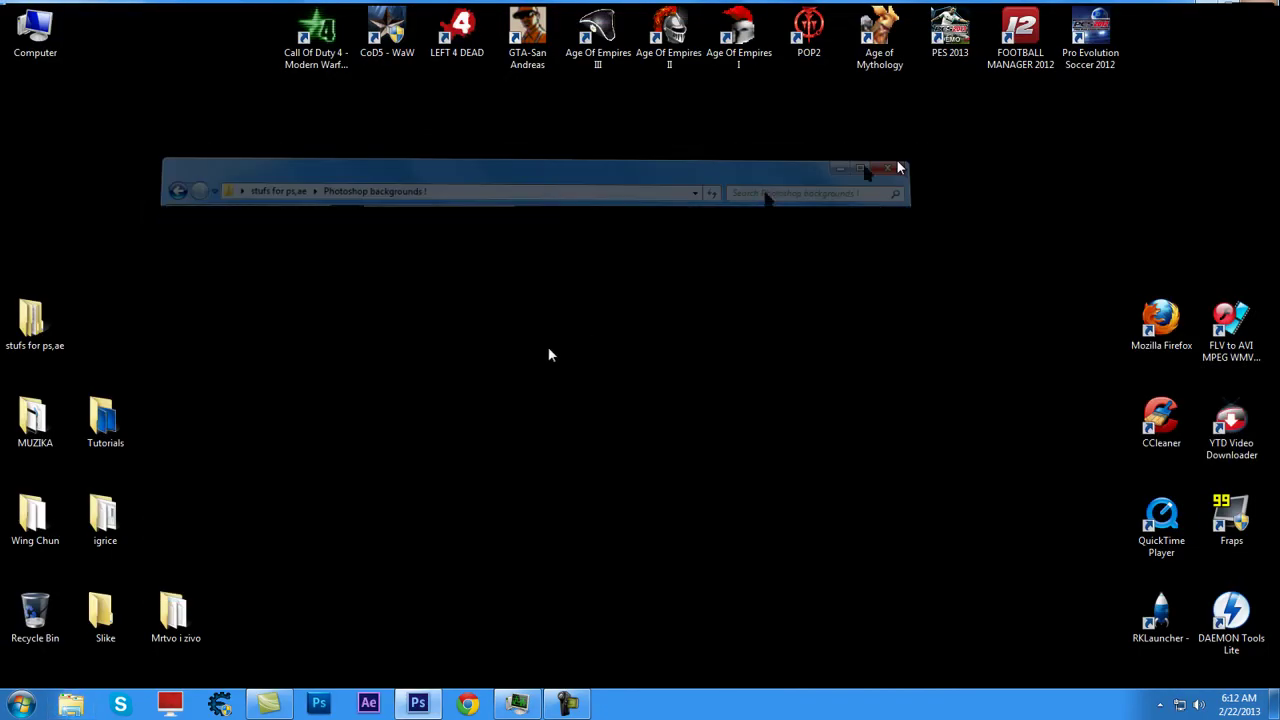